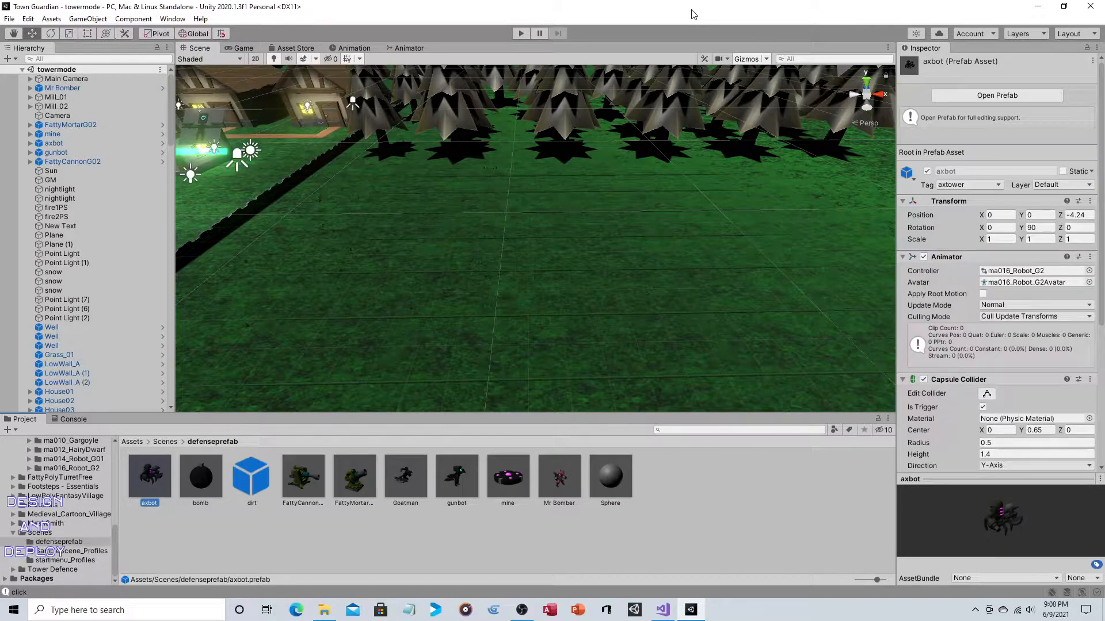
- Open the Mr Bomber prefab for editing, inspect its model and components, and return to the towermode scene
{"action": "left_click", "coordinate": [559, 476]}
{"action": "double_click", "coordinate": [558, 476]}
{"action": "left_click_drag", "start_coordinate": [613, 212], "coordinate": [598, 193], "text": "alt"}
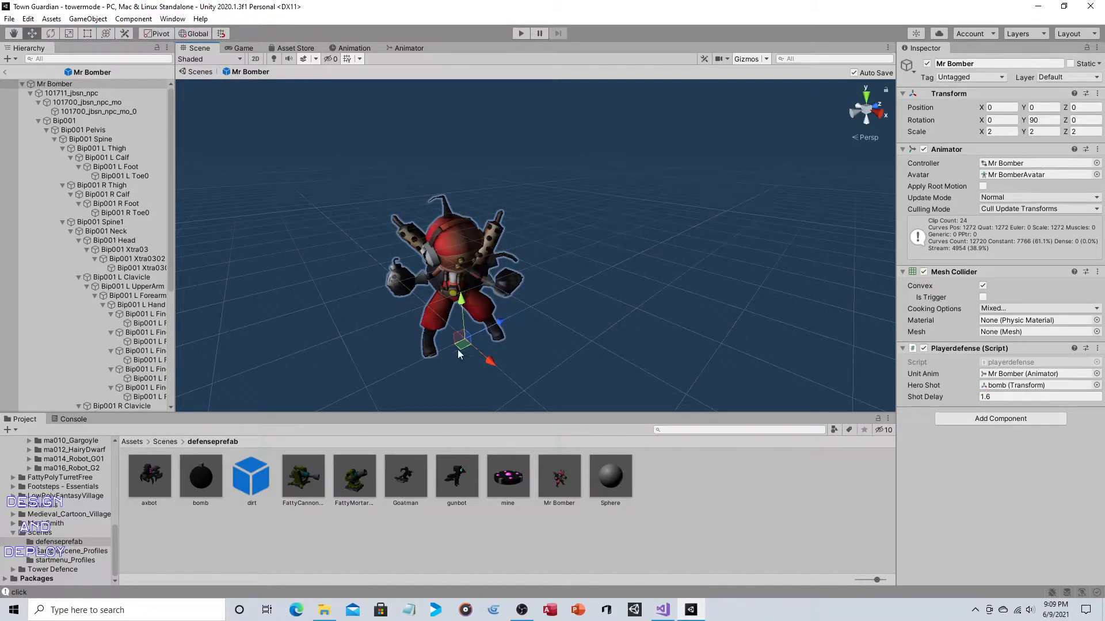
{"action": "left_click", "coordinate": [5, 72]}
- Look over the row of defense characters on the grey plane and the village battlefield in the scene
{"action": "middle_click_drag", "start_coordinate": [769, 204], "coordinate": [412, 199]}
{"action": "mouse_move", "coordinate": [823, 236]}
{"action": "middle_mouse_down"}
{"action": "mouse_move", "coordinate": [684, 238]}
{"action": "mouse_move", "coordinate": [544, 271]}
{"action": "middle_mouse_up"}
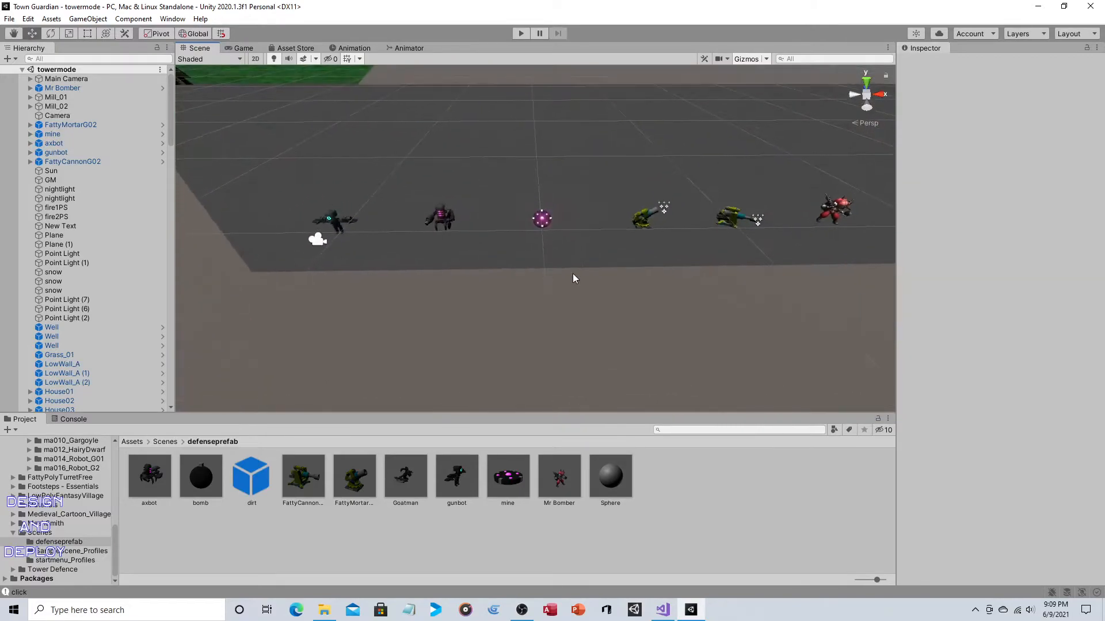
{"action": "right_click_drag", "start_coordinate": [544, 271], "coordinate": [538, 218]}
{"action": "middle_click_drag", "start_coordinate": [703, 223], "coordinate": [637, 192]}
{"action": "right_click_drag", "start_coordinate": [636, 193], "coordinate": [663, 202]}
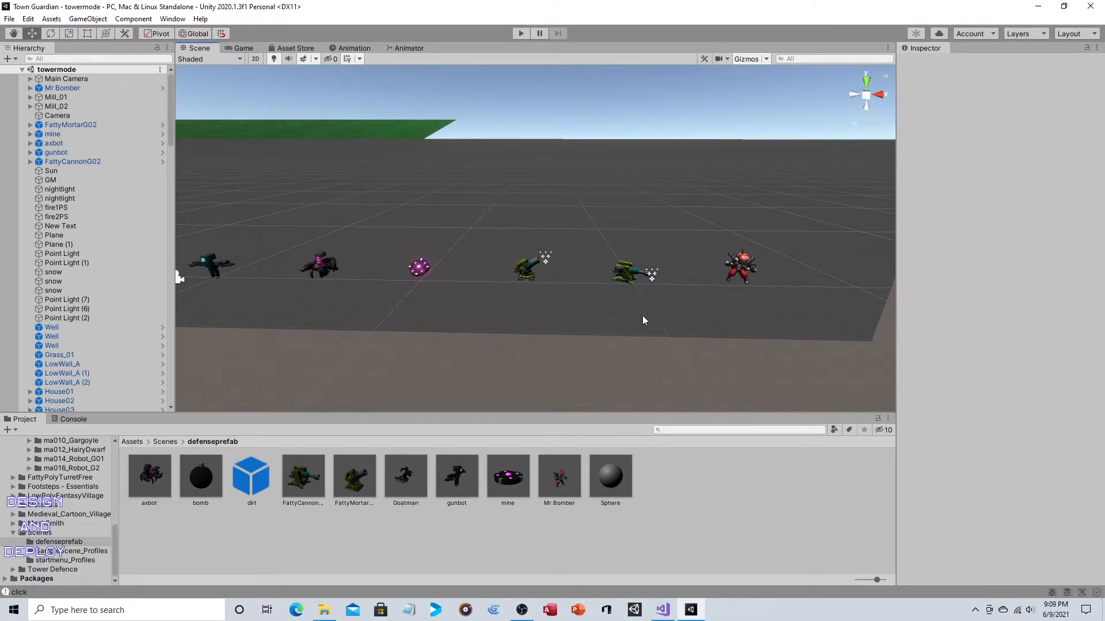
{"action": "middle_click_drag", "start_coordinate": [444, 202], "coordinate": [788, 239]}
{"action": "middle_click_drag", "start_coordinate": [386, 193], "coordinate": [595, 187]}
{"action": "scroll", "coordinate": [413, 250], "scroll_direction": "up", "scroll_amount": 5}
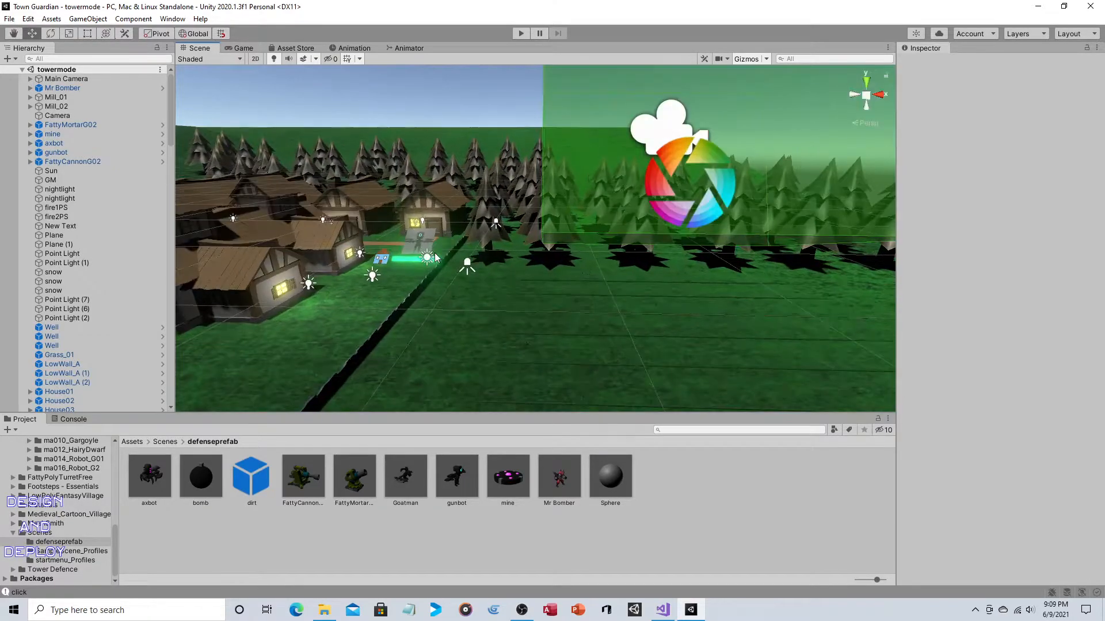
{"action": "middle_click_drag", "start_coordinate": [401, 241], "coordinate": [519, 220]}
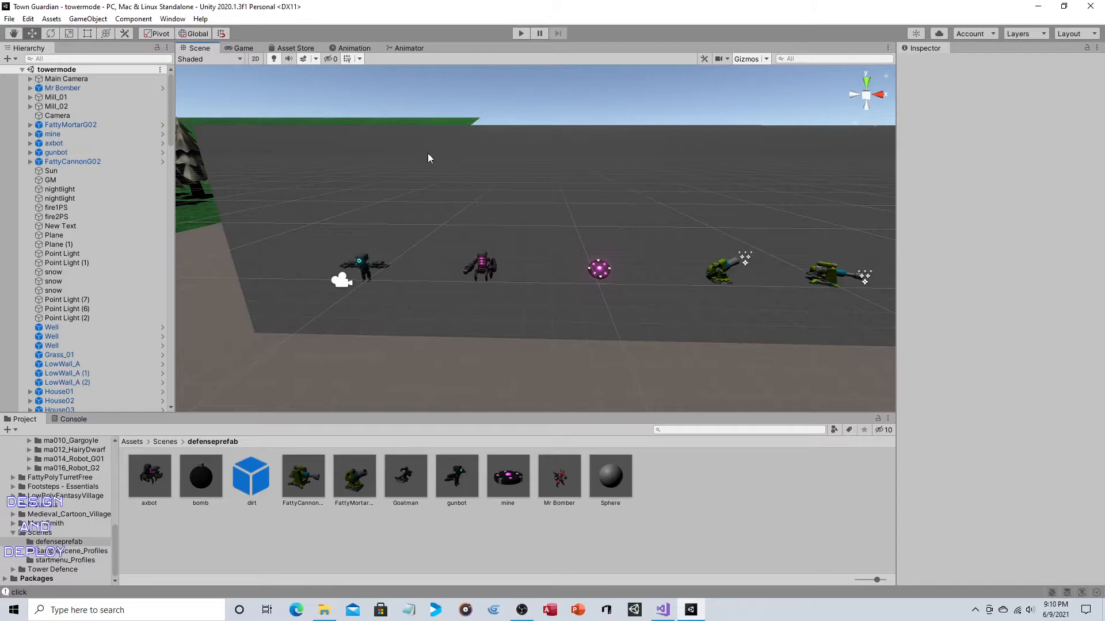
- Select the plane beneath the defense characters and compare the character lineup with the grass battlefield
{"action": "right_click_drag", "start_coordinate": [427, 154], "coordinate": [620, 167]}
{"action": "left_click", "coordinate": [661, 268]}
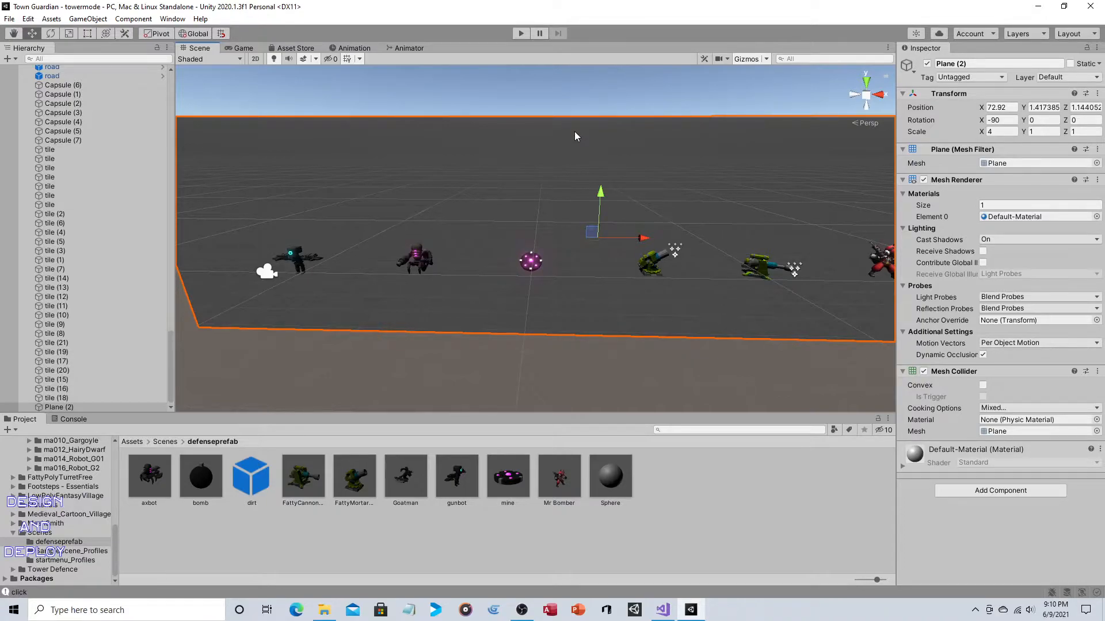
{"action": "middle_click_drag", "start_coordinate": [646, 151], "coordinate": [566, 145]}
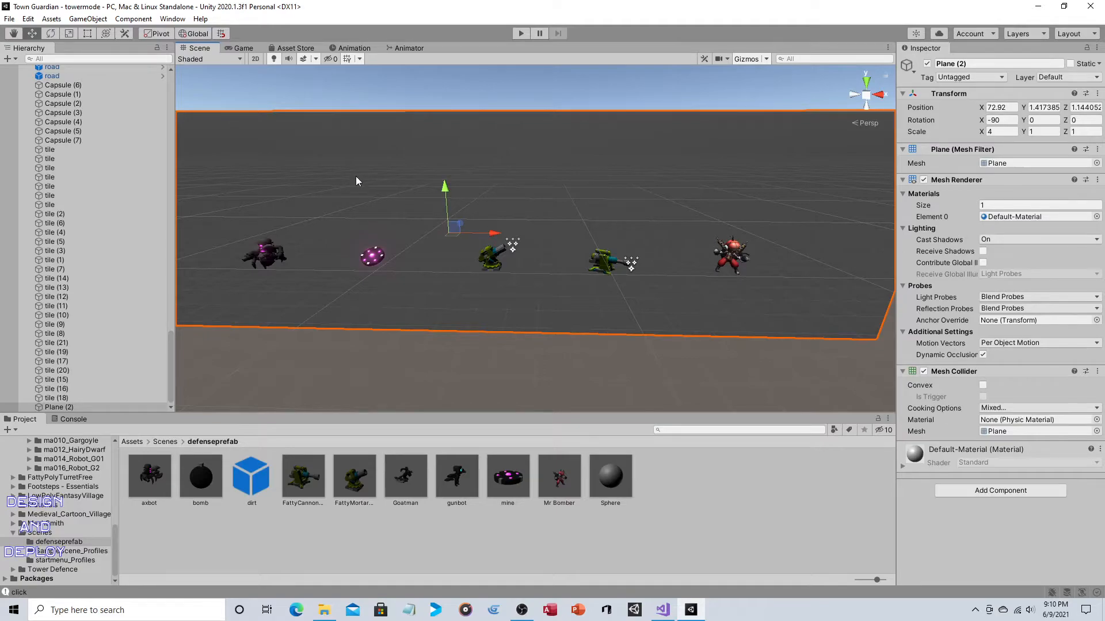
{"action": "middle_click_drag", "start_coordinate": [356, 176], "coordinate": [661, 194]}
{"action": "scroll", "coordinate": [559, 205], "scroll_direction": "down", "scroll_amount": 3}
{"action": "scroll", "coordinate": [559, 206], "scroll_direction": "down", "scroll_amount": 5}
{"action": "middle_click_drag", "start_coordinate": [444, 193], "coordinate": [674, 220]}
{"action": "key", "text": "w"}
{"action": "right_click_drag", "start_coordinate": [674, 220], "coordinate": [726, 231]}
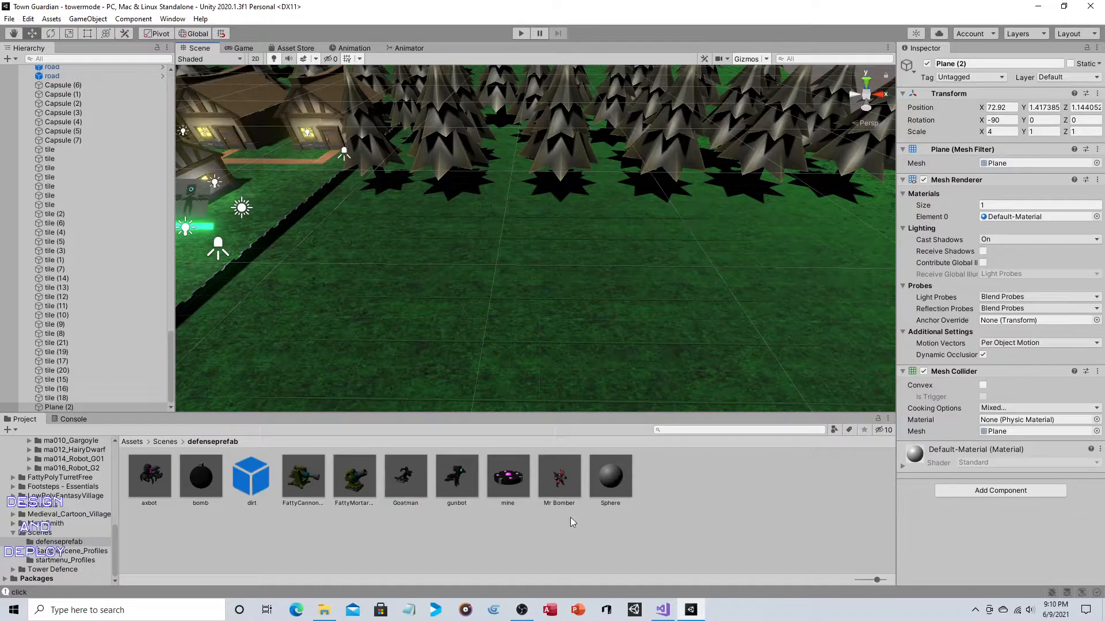
- Show the Mr Bomber prefab asset's properties and view the grass area beside the village
{"action": "left_click", "coordinate": [559, 477]}
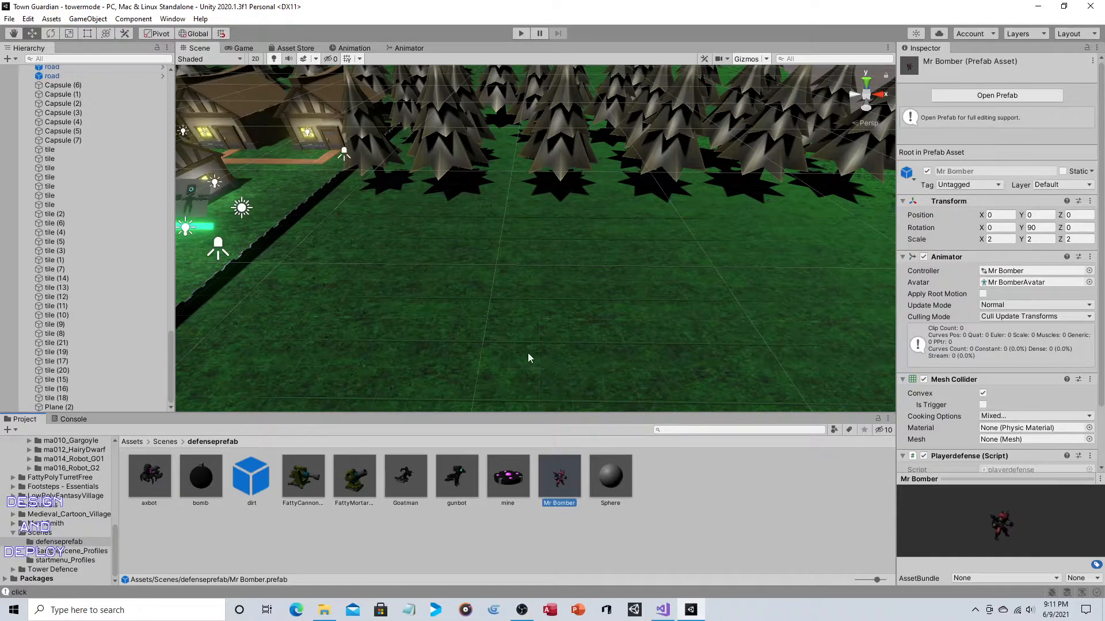
{"action": "right_click_drag", "start_coordinate": [529, 357], "coordinate": [350, 182]}
{"action": "middle_click_drag", "start_coordinate": [350, 179], "coordinate": [401, 180]}
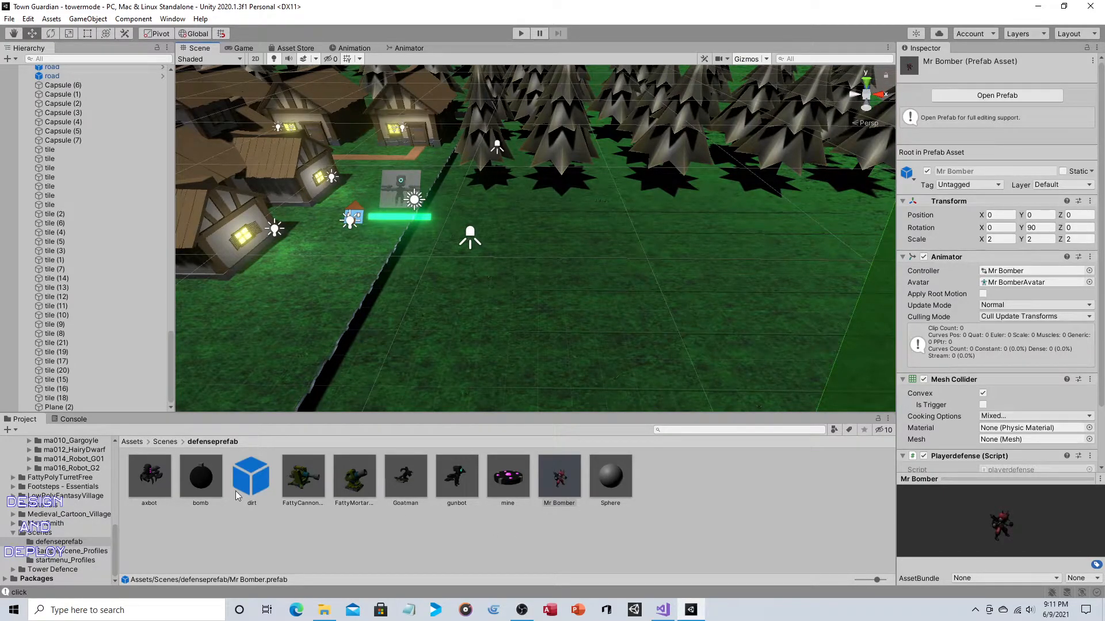
- Inspect the bomb prefab's properties and check which 3D primitives can be created, without adding one
{"action": "left_click", "coordinate": [201, 485]}
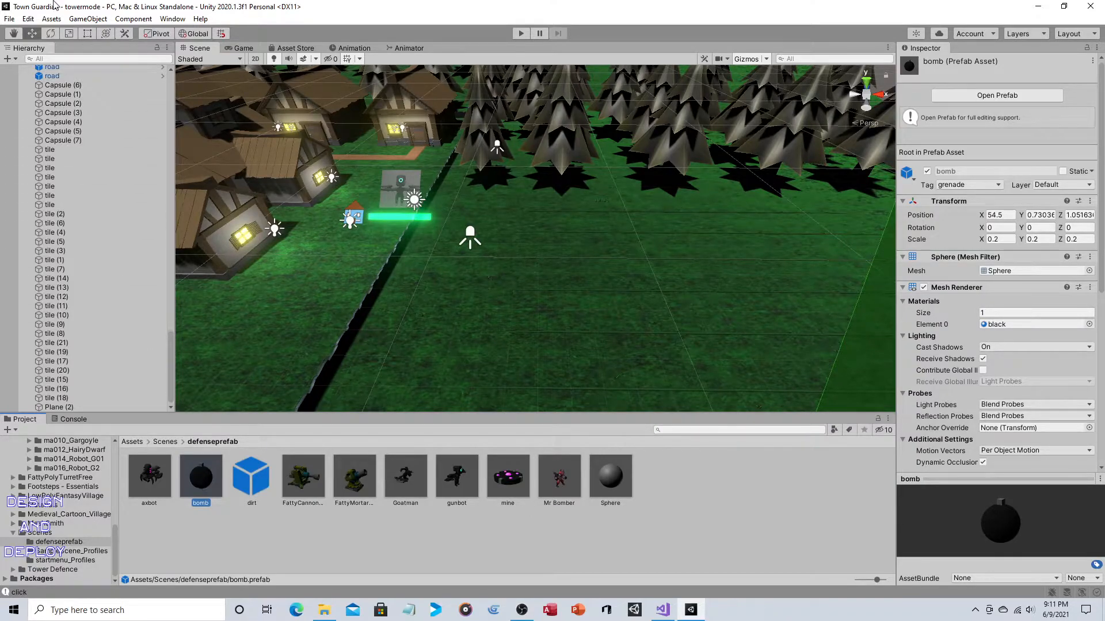
{"action": "left_click", "coordinate": [89, 21]}
{"action": "mouse_move", "coordinate": [104, 59]}
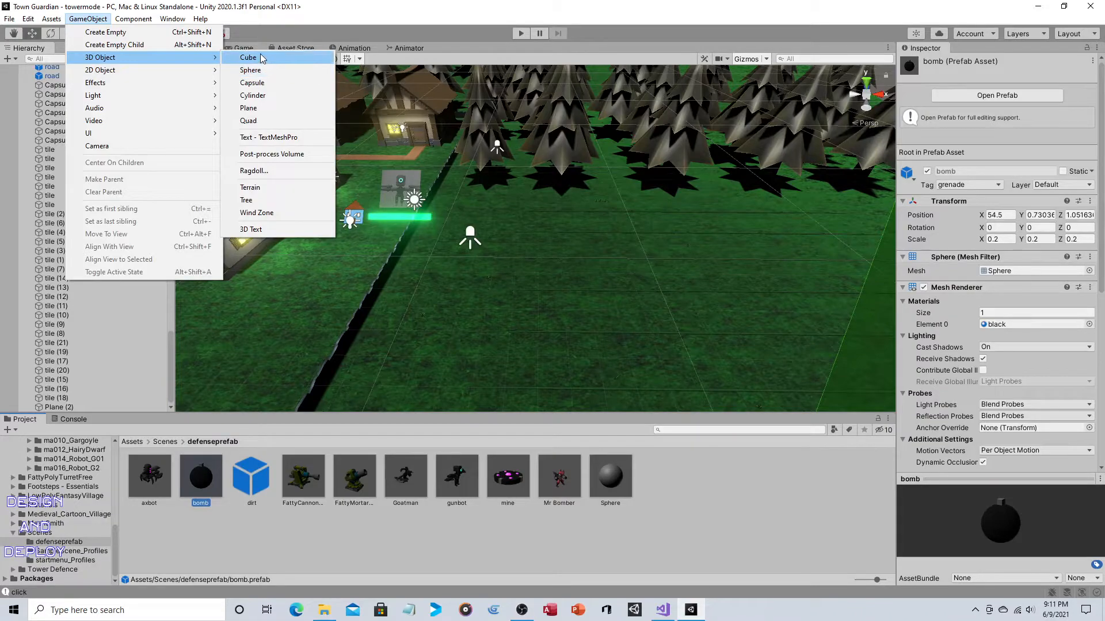
{"action": "left_click", "coordinate": [315, 26]}
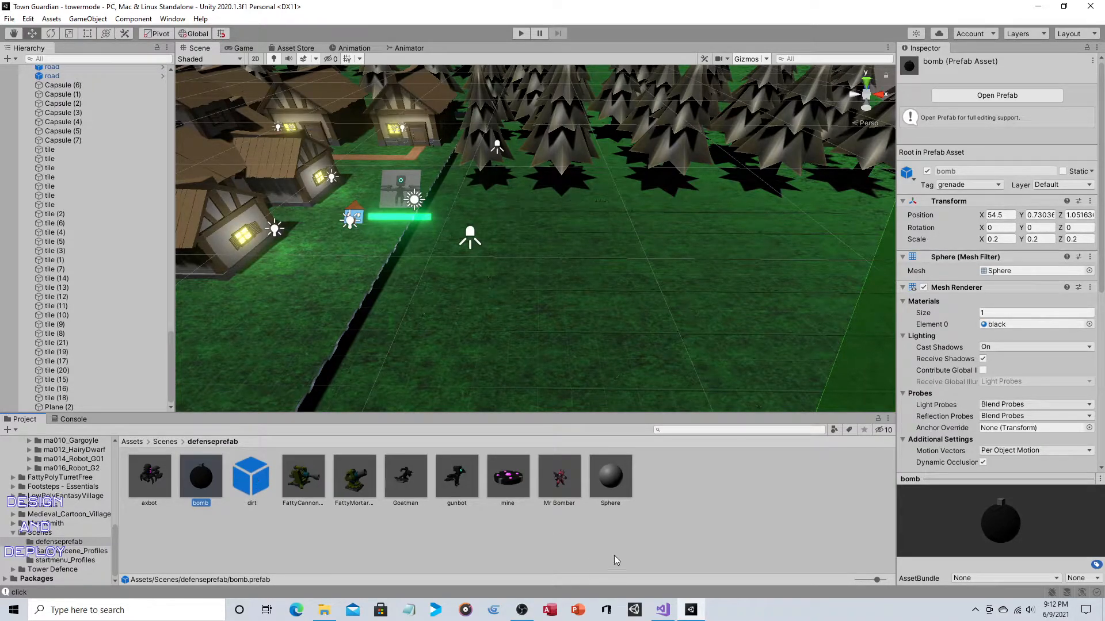
- Switch to Visual Studio, open grenadecon.cs, and examine the public boomPS GameObject declaration alongside the bomb prefab
{"action": "left_click", "coordinate": [662, 610]}
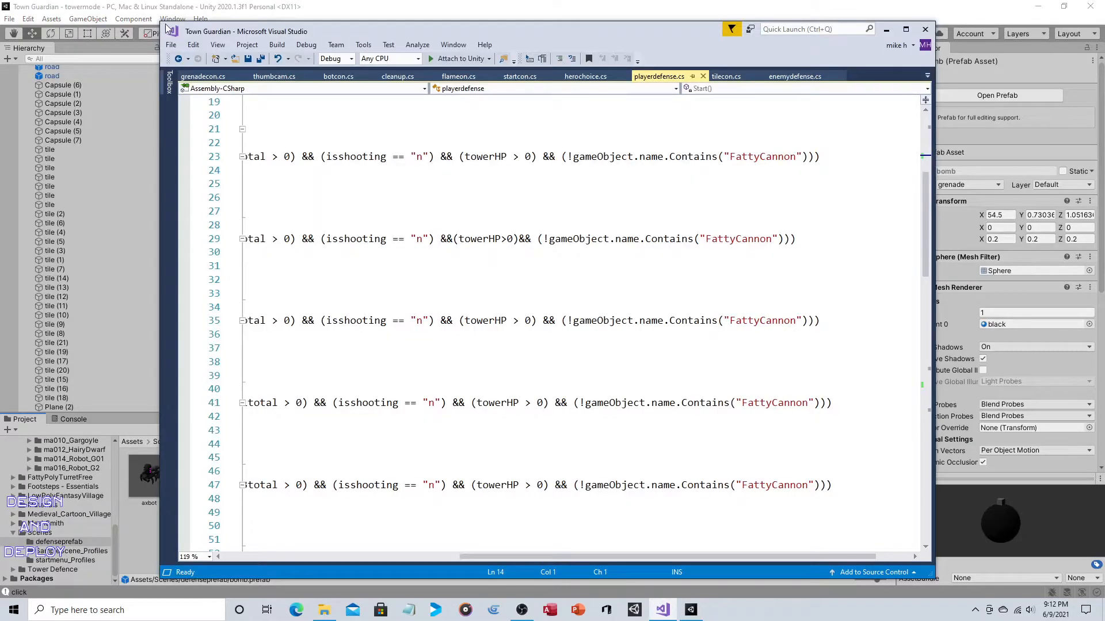
{"action": "left_click", "coordinate": [202, 76]}
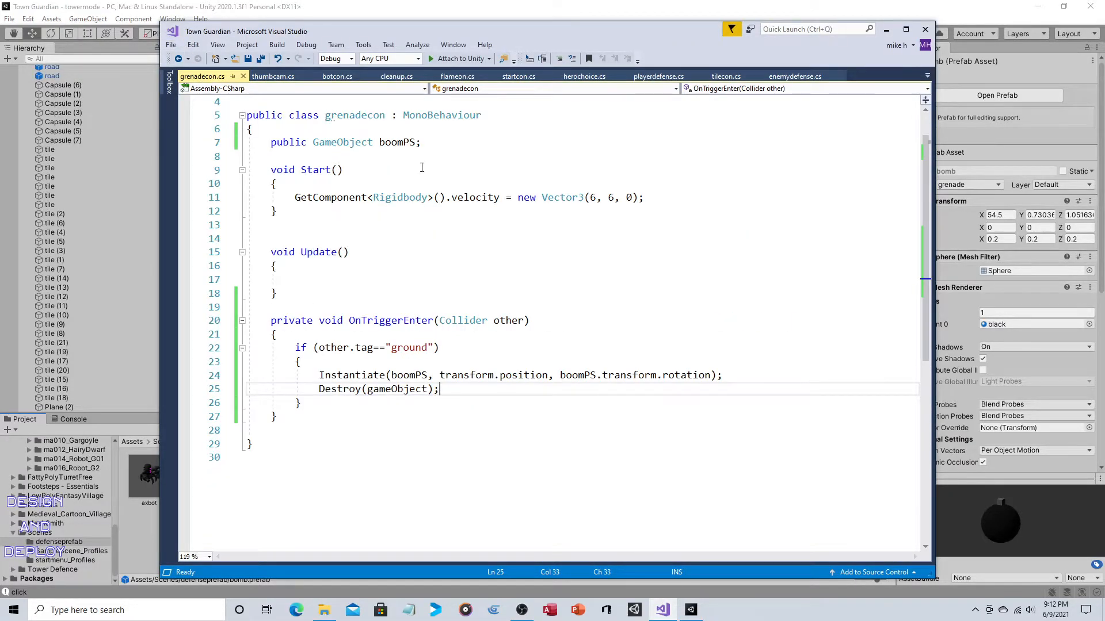
{"action": "scroll", "coordinate": [422, 167], "scroll_direction": "up", "scroll_amount": 1}
{"action": "left_click_drag", "start_coordinate": [422, 184], "coordinate": [271, 185]}
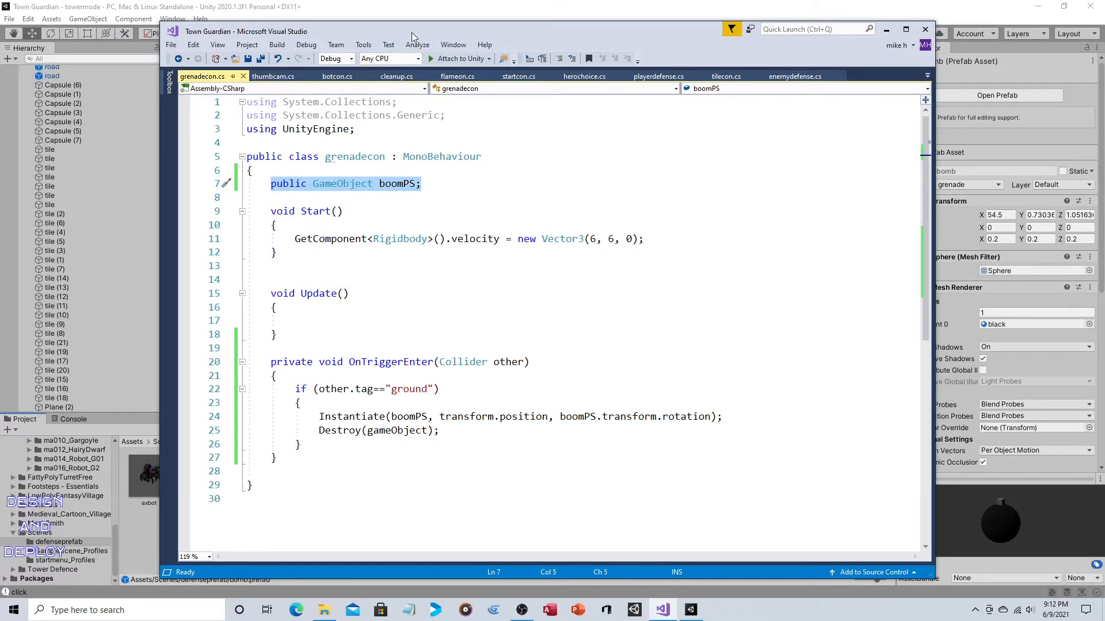
{"action": "left_click_drag", "start_coordinate": [417, 26], "coordinate": [586, 30]}
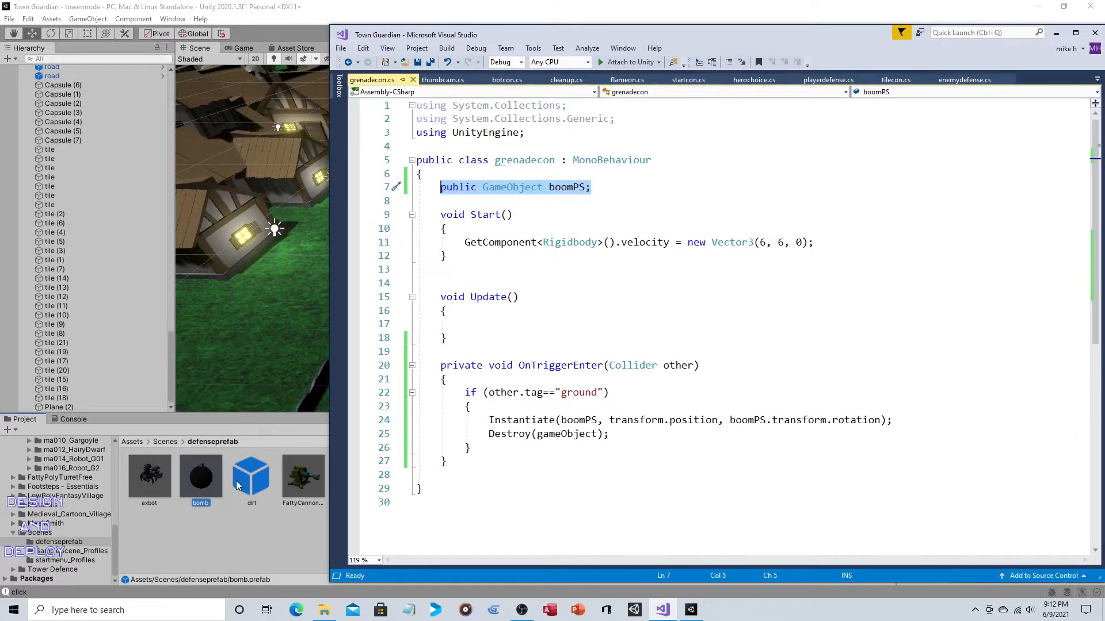
{"action": "left_click_drag", "start_coordinate": [688, 37], "coordinate": [472, 38]}
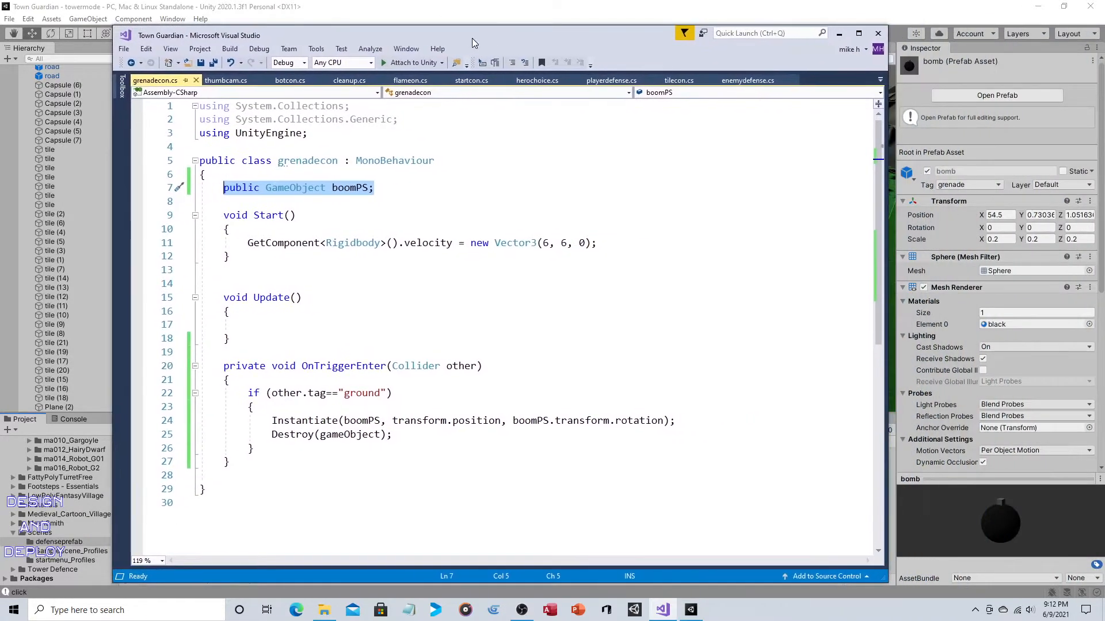
- Review the velocity vector in grenadecon's Start method and the bomb prefab's Rigidbody gravity setting
{"action": "left_click_drag", "start_coordinate": [221, 216], "coordinate": [257, 263]}
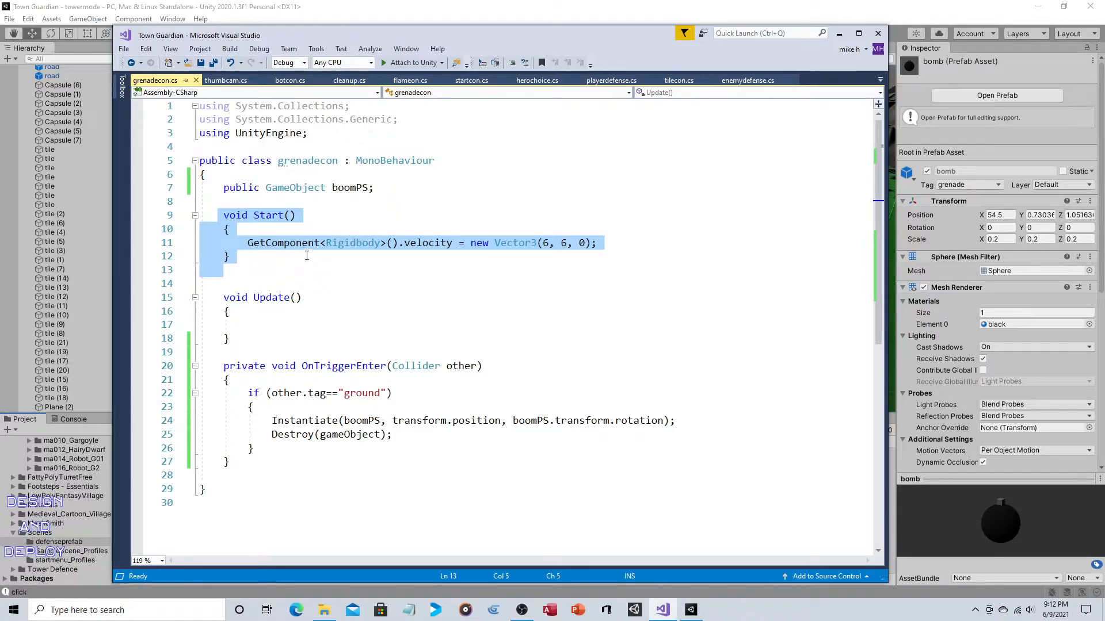
{"action": "mouse_move", "coordinate": [419, 251]}
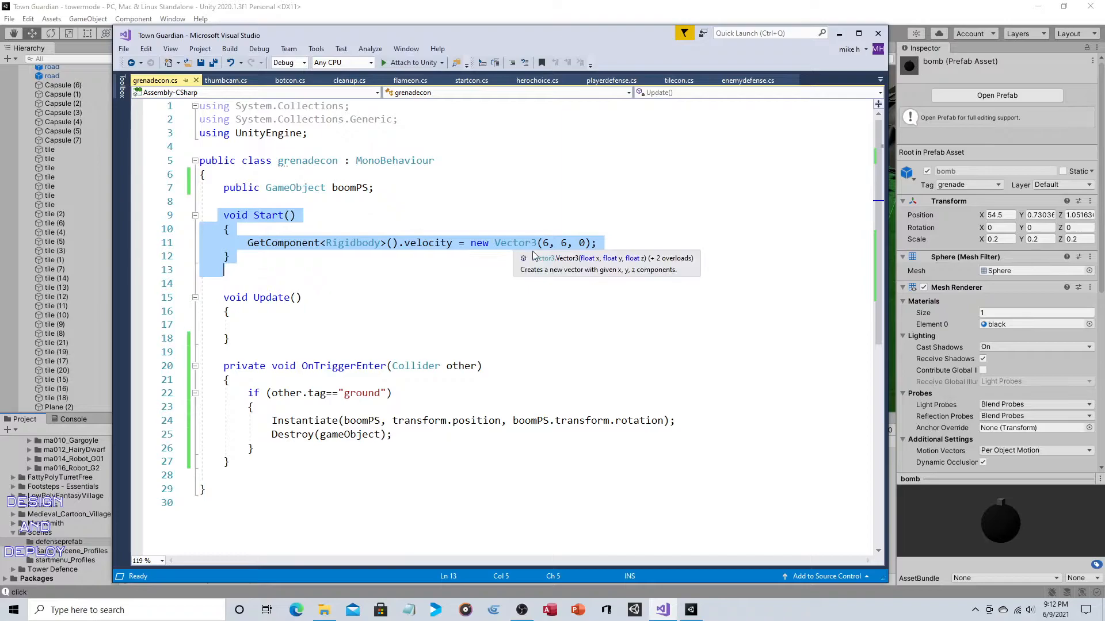
{"action": "left_click", "coordinate": [615, 243]}
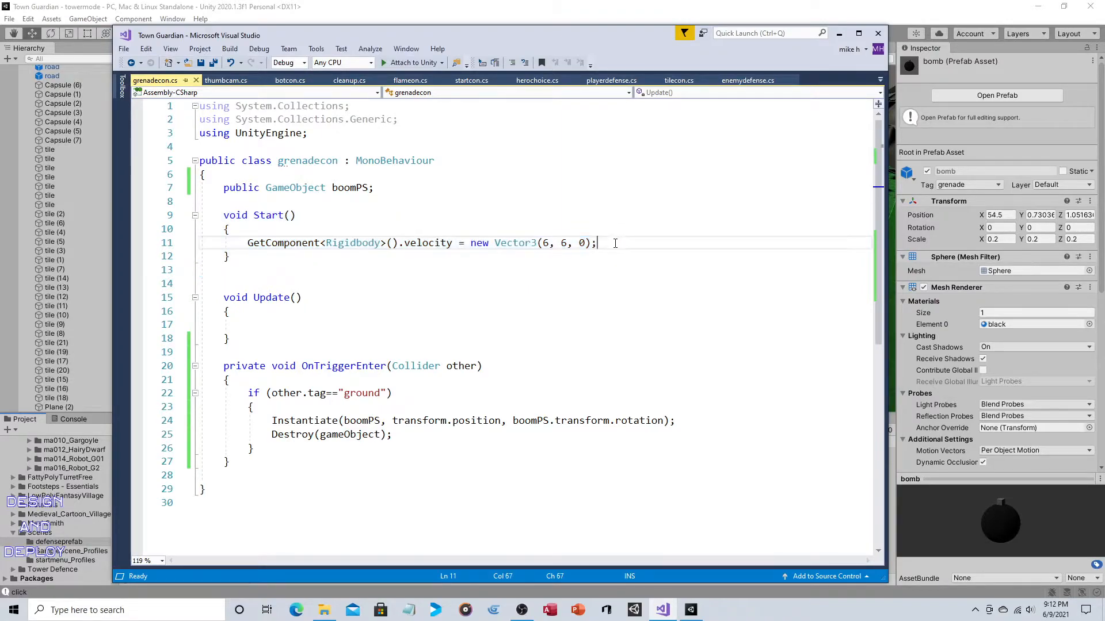
{"action": "double_click", "coordinate": [545, 243]}
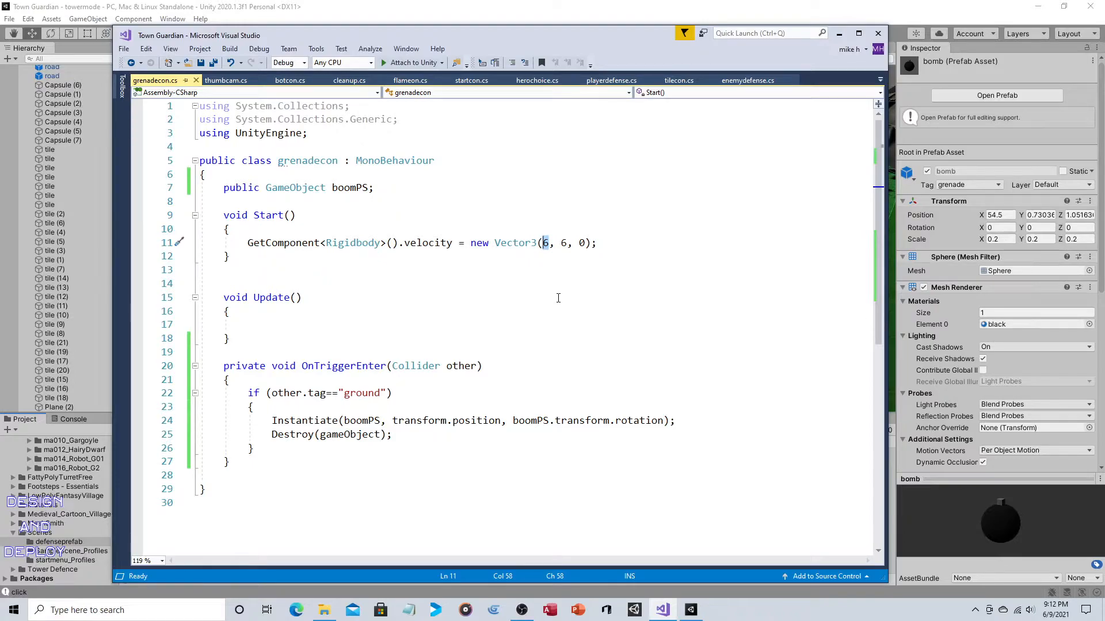
{"action": "left_click", "coordinate": [569, 248]}
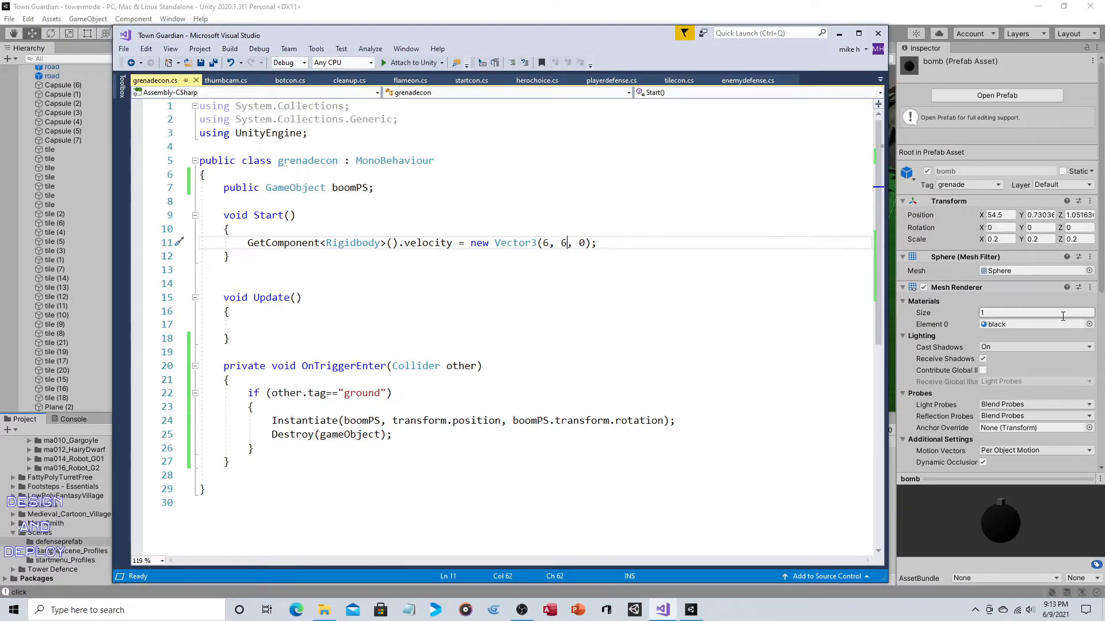
{"action": "scroll", "coordinate": [1039, 343], "scroll_direction": "down", "scroll_amount": 5}
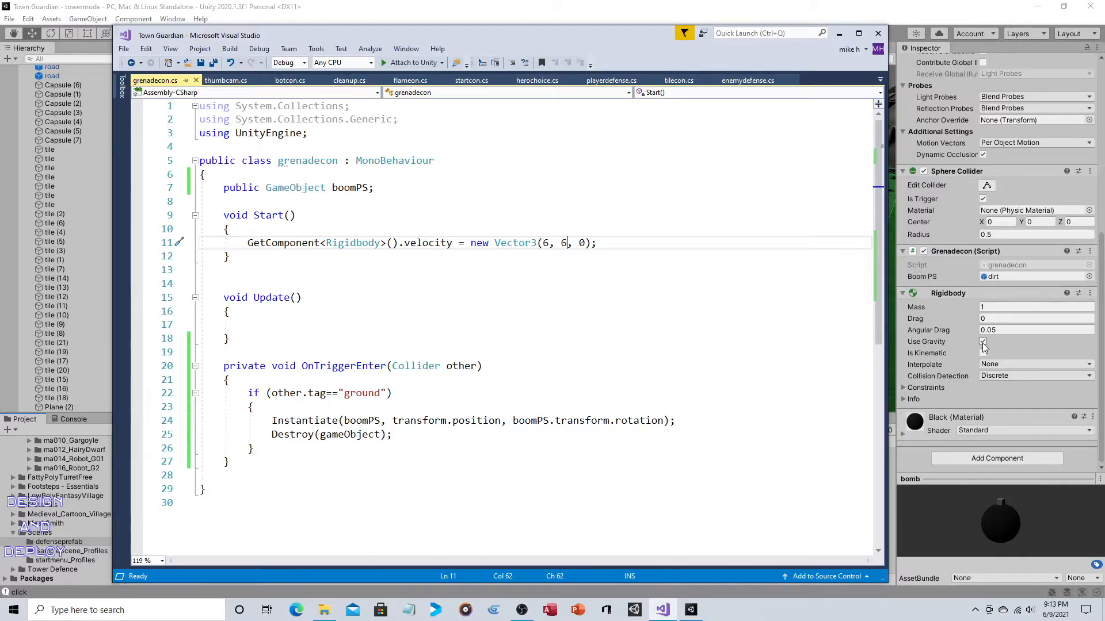
{"action": "left_click_drag", "start_coordinate": [542, 243], "coordinate": [567, 243]}
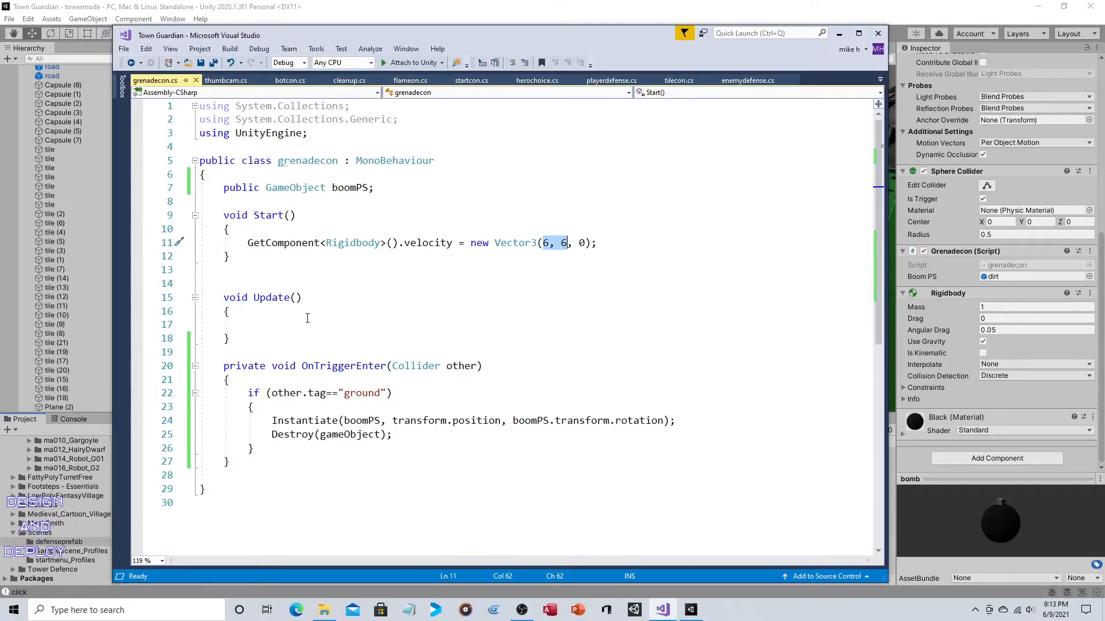
- Review grenadecon's OnTriggerEnter method, covering the ground tag check, the boomPS Instantiate call and the Destroy call
{"action": "left_click_drag", "start_coordinate": [213, 365], "coordinate": [337, 466]}
{"action": "left_click", "coordinate": [337, 466]}
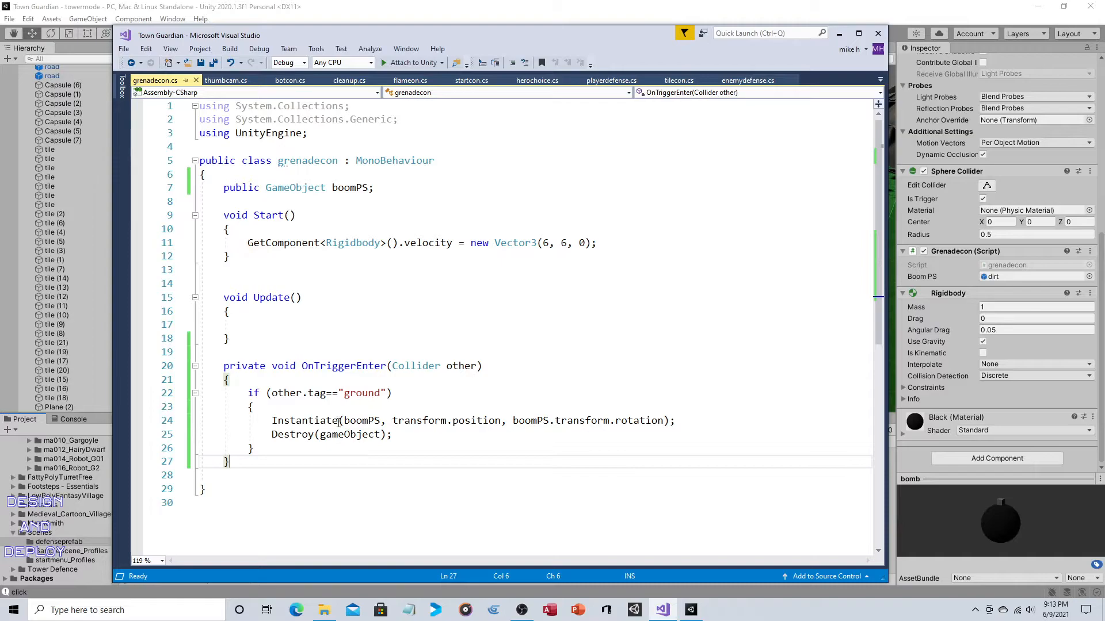
{"action": "left_click_drag", "start_coordinate": [271, 394], "coordinate": [392, 395]}
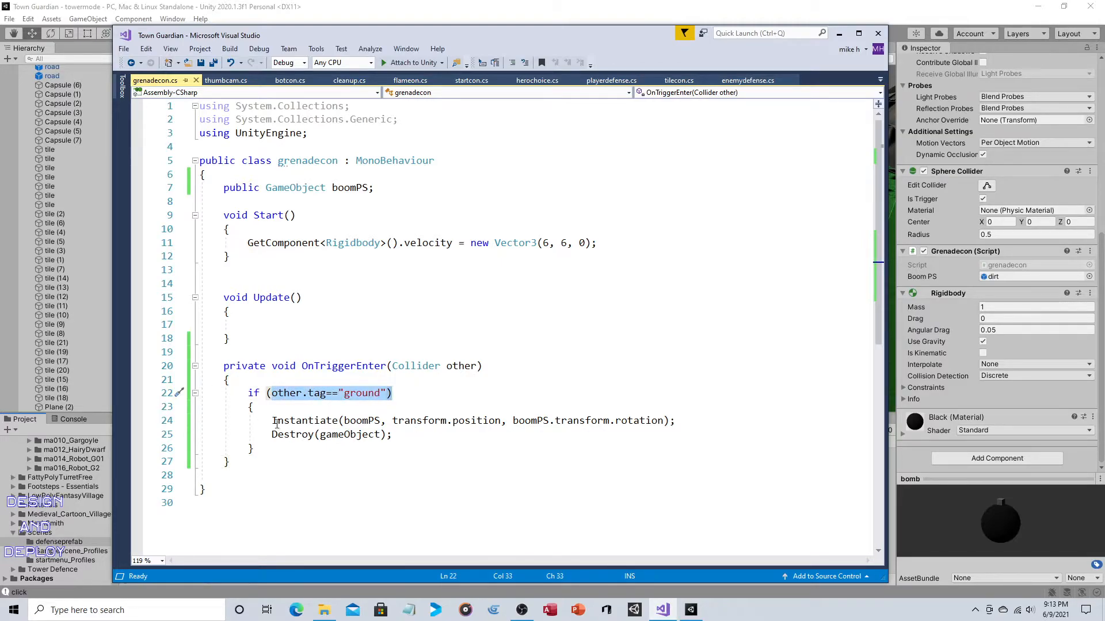
{"action": "left_click_drag", "start_coordinate": [272, 421], "coordinate": [672, 422]}
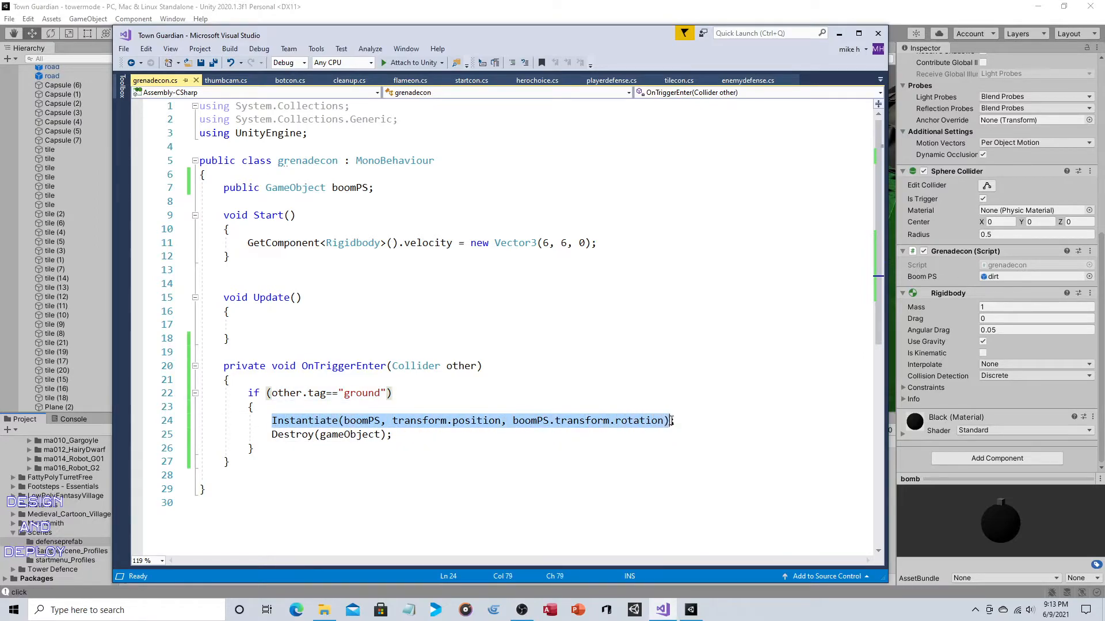
{"action": "left_click_drag", "start_coordinate": [393, 435], "coordinate": [278, 436]}
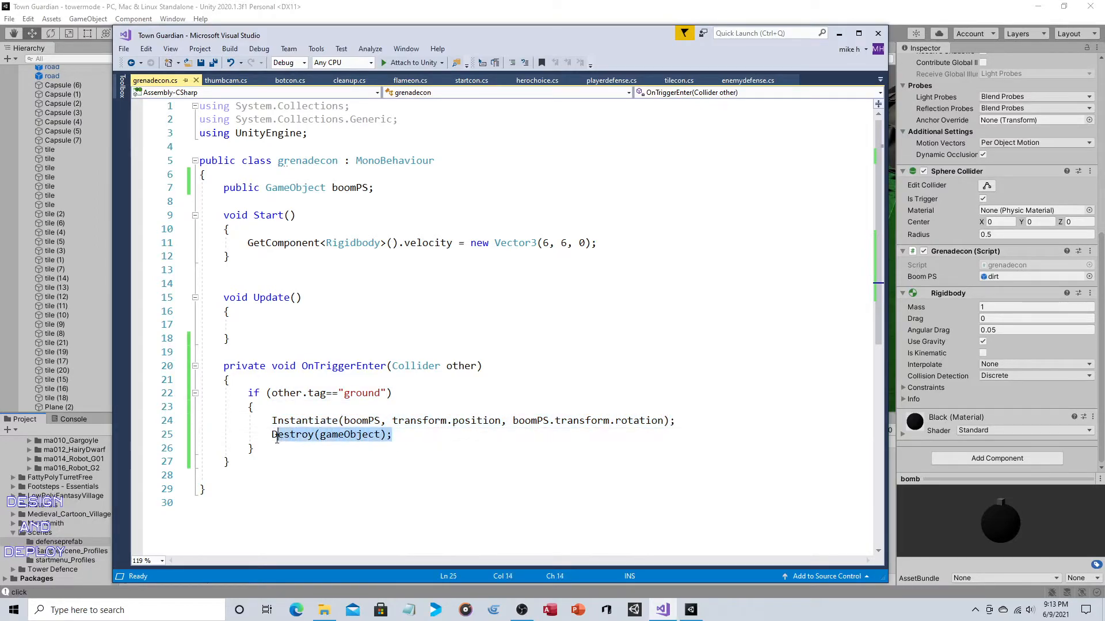
{"action": "left_click", "coordinate": [443, 431]}
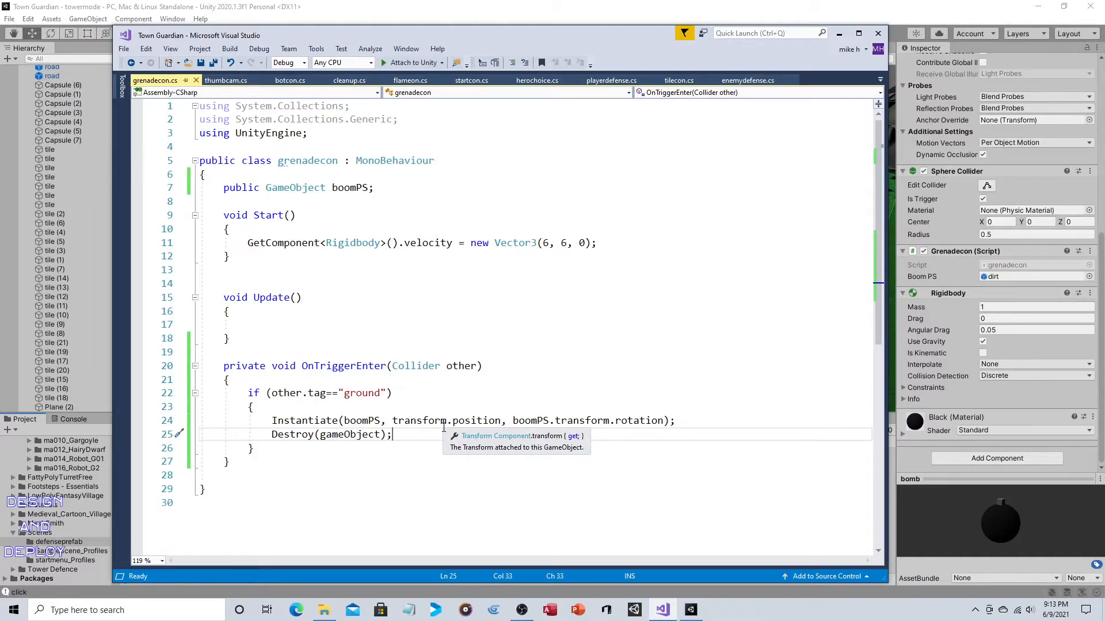
- Switch back to Unity and examine the dirt prefab's Particle System settings, including the available Stop Action options
{"action": "left_click", "coordinate": [405, 9]}
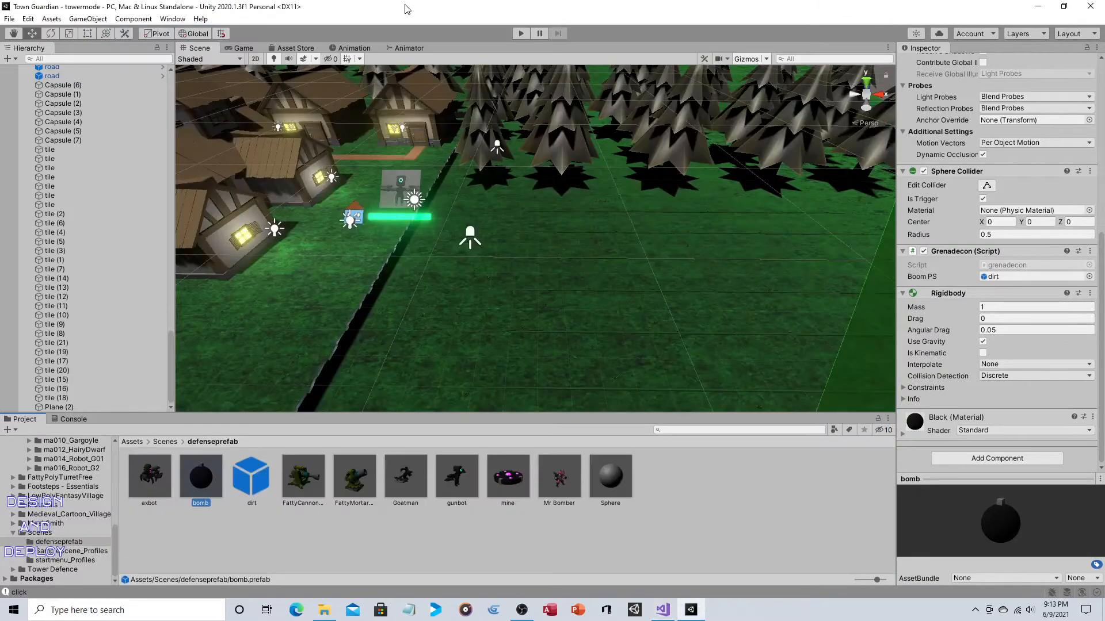
{"action": "left_click", "coordinate": [255, 485]}
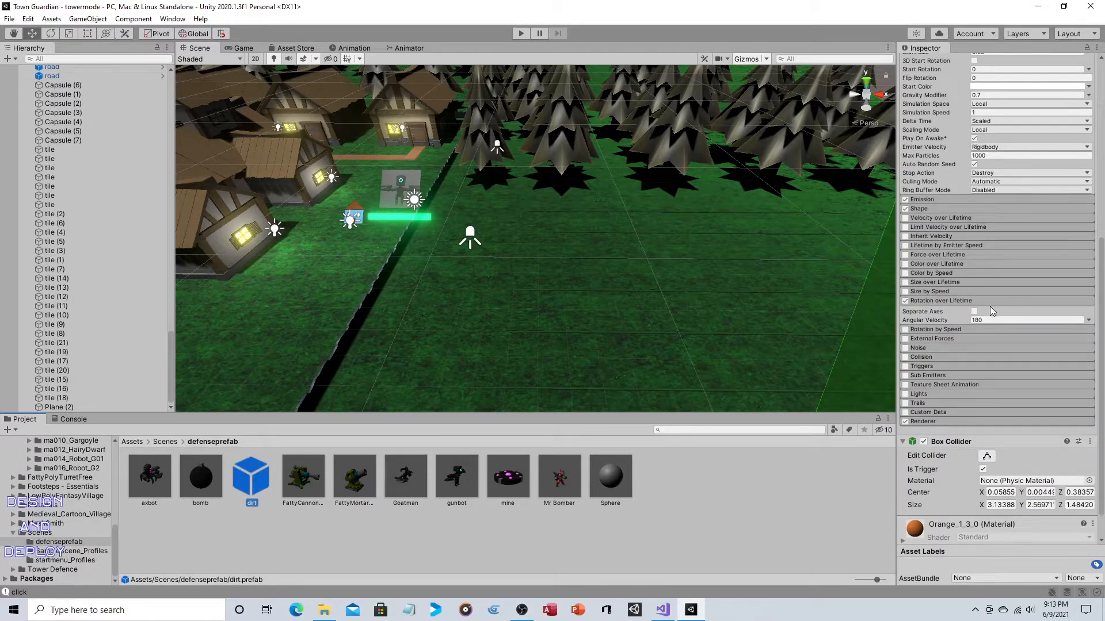
{"action": "scroll", "coordinate": [989, 307], "scroll_direction": "up", "scroll_amount": 4}
{"action": "scroll", "coordinate": [990, 310], "scroll_direction": "up", "scroll_amount": 2}
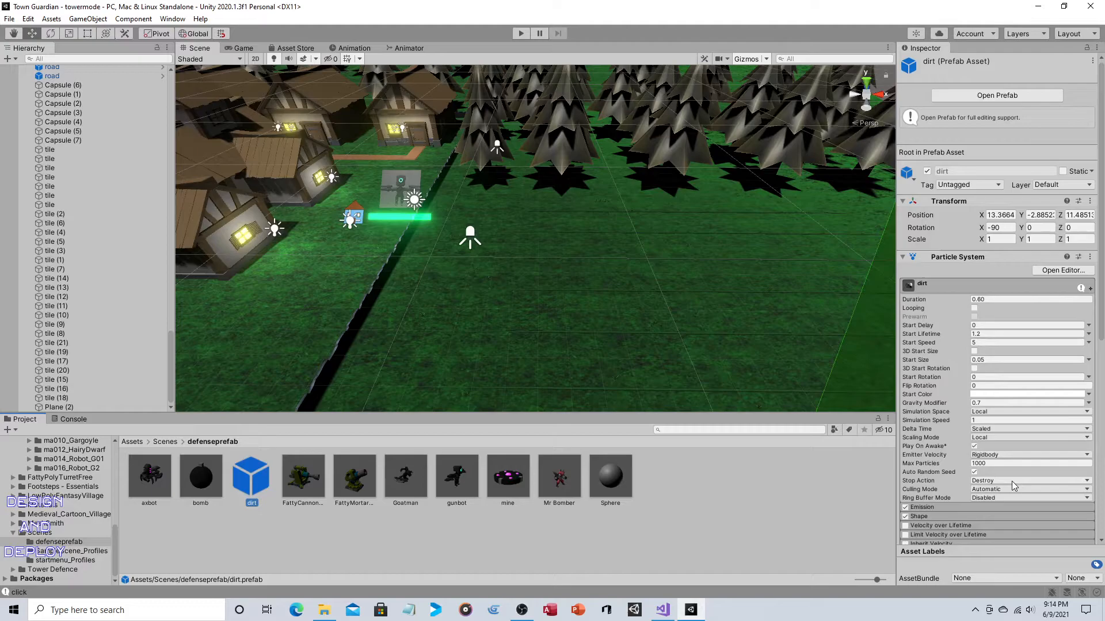
{"action": "left_click", "coordinate": [1012, 481]}
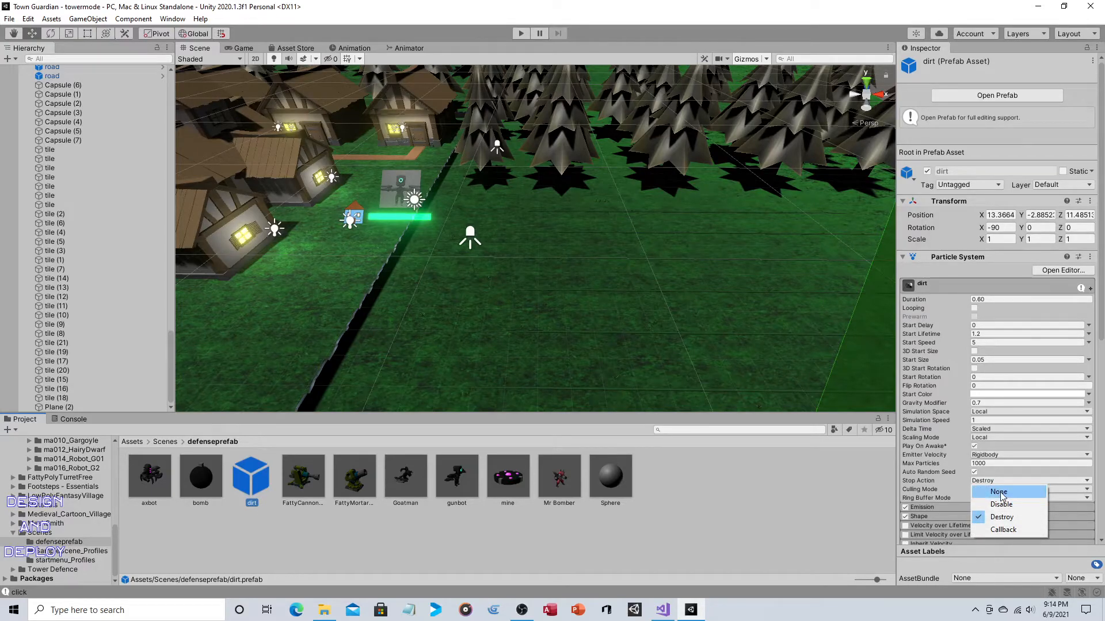
{"action": "left_click", "coordinate": [762, 489]}
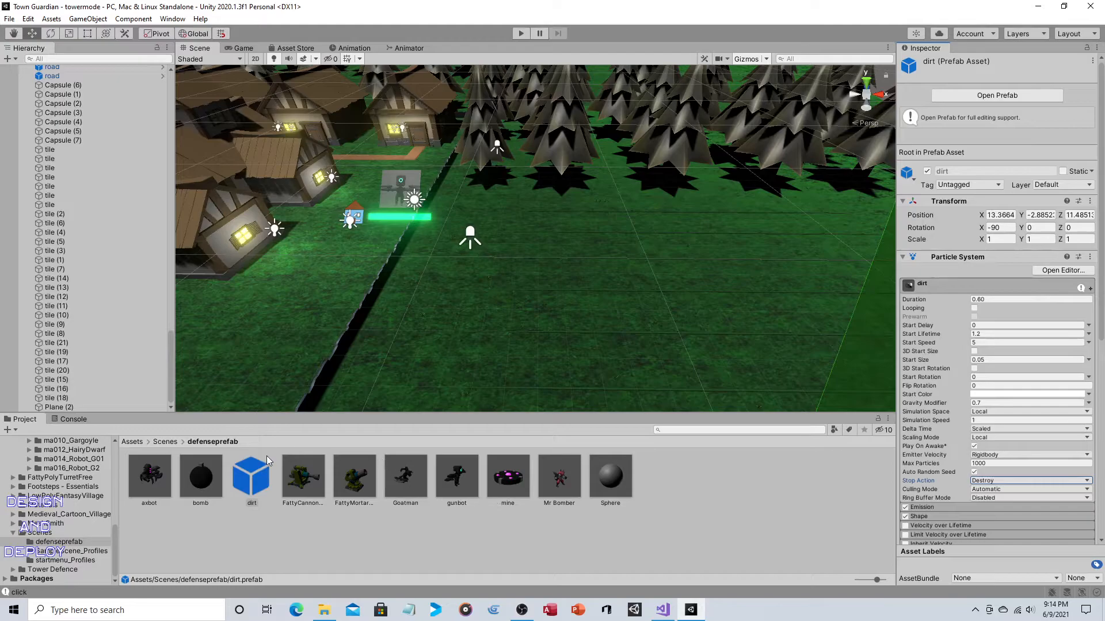
- Open the dirt prefab for editing and preview its particle effect from both the child Particle System and the root dirt object
{"action": "double_click", "coordinate": [251, 475]}
{"action": "scroll", "coordinate": [549, 302], "scroll_direction": "up", "scroll_amount": 3}
{"action": "middle_click_drag", "start_coordinate": [550, 298], "coordinate": [600, 313]}
{"action": "scroll", "coordinate": [537, 326], "scroll_direction": "down", "scroll_amount": 5}
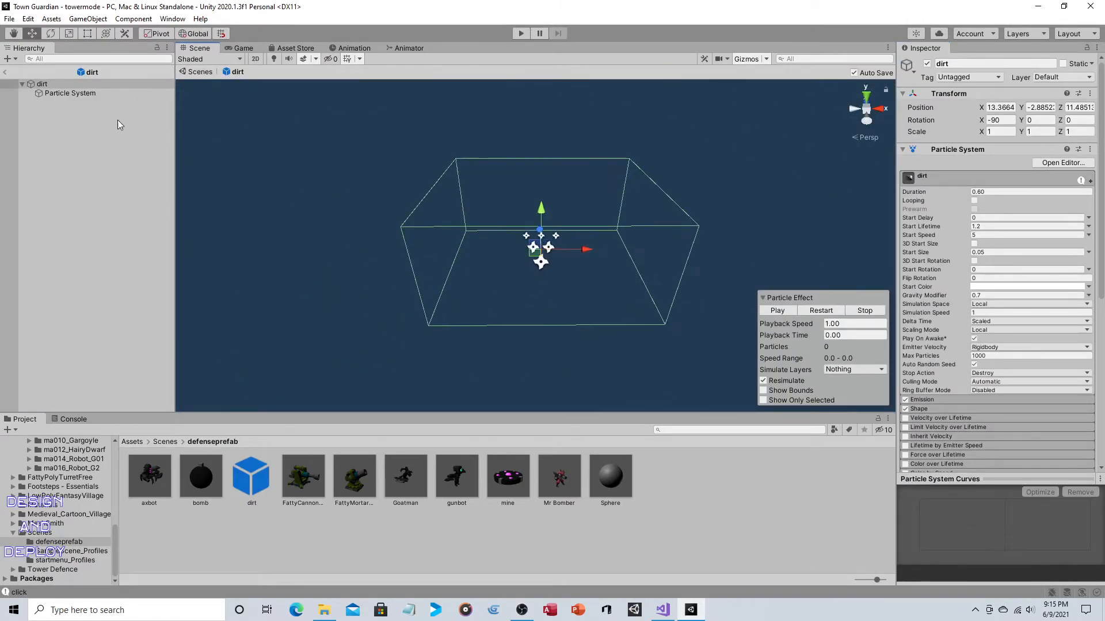
{"action": "left_click", "coordinate": [70, 93]}
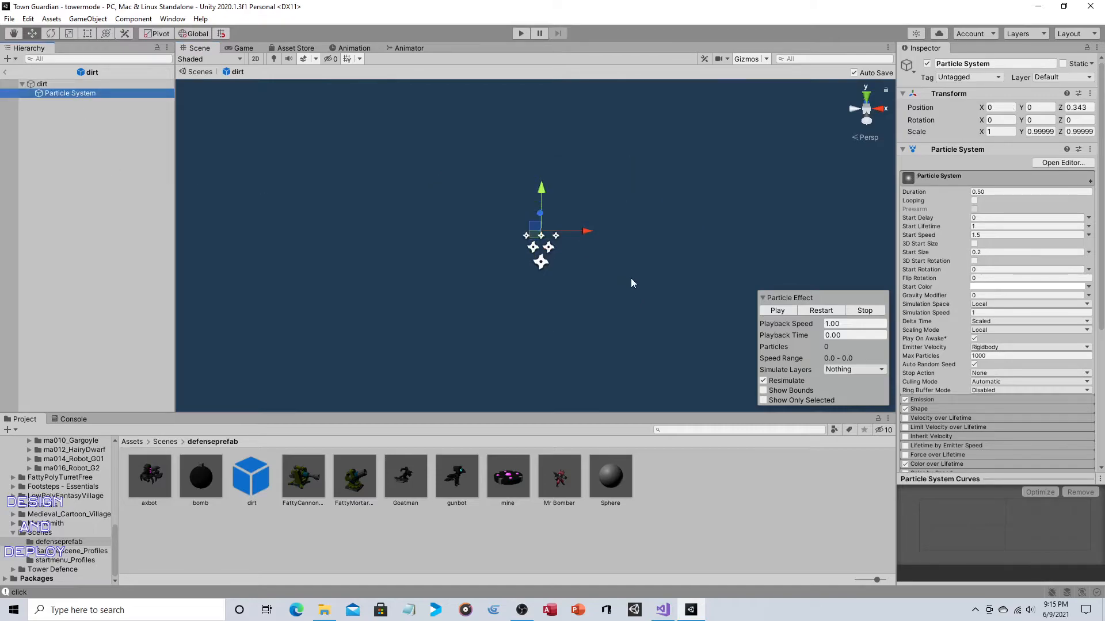
{"action": "left_click", "coordinate": [777, 310]}
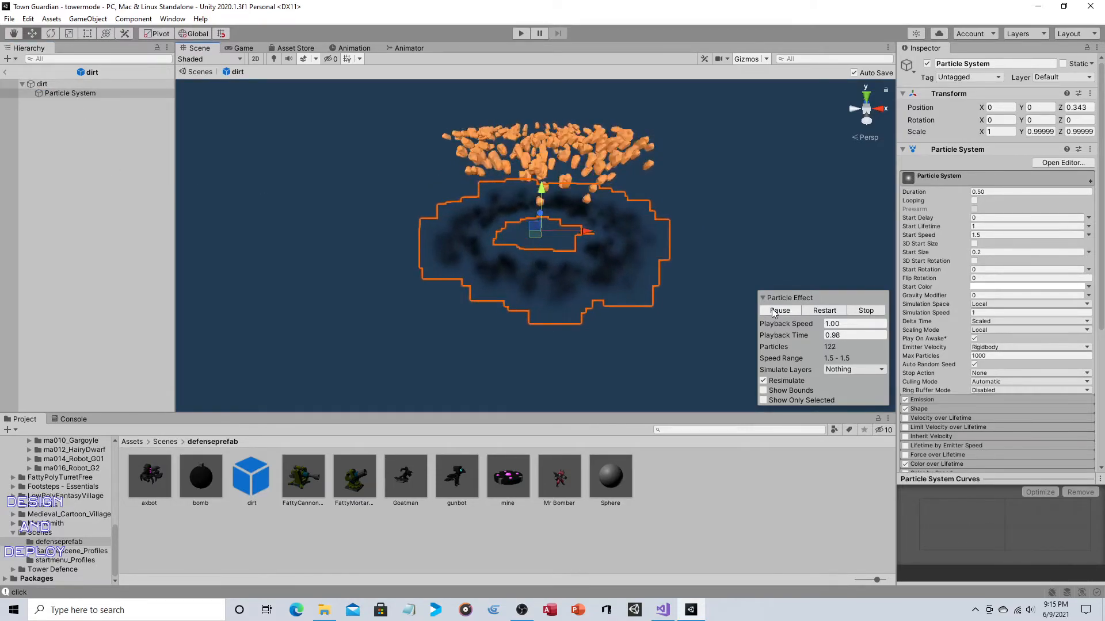
{"action": "left_click", "coordinate": [102, 84]}
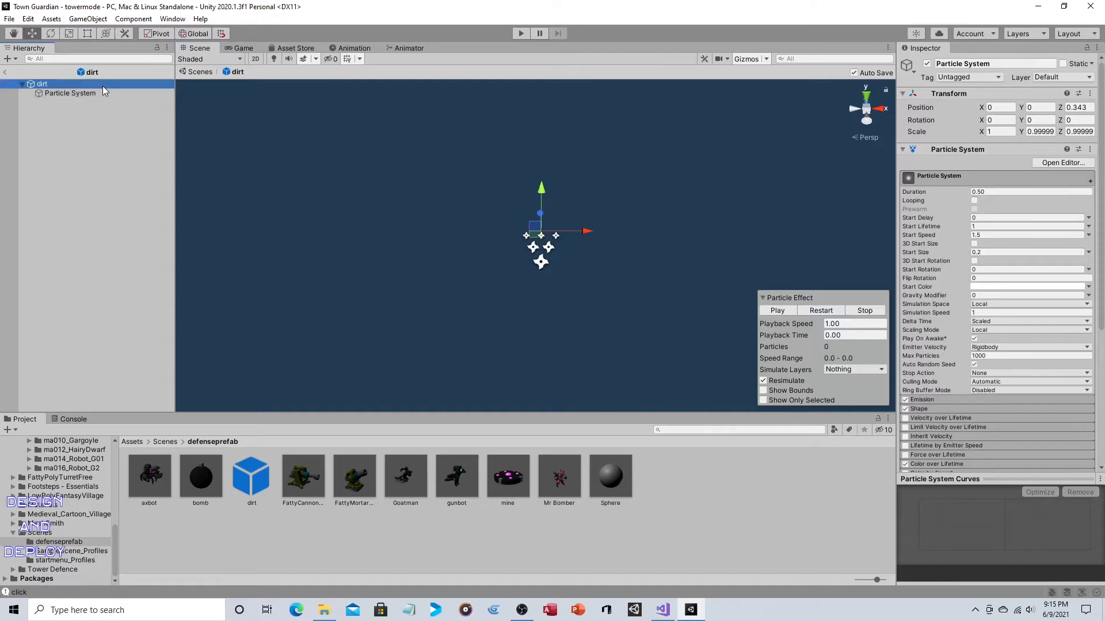
{"action": "left_click", "coordinate": [785, 311]}
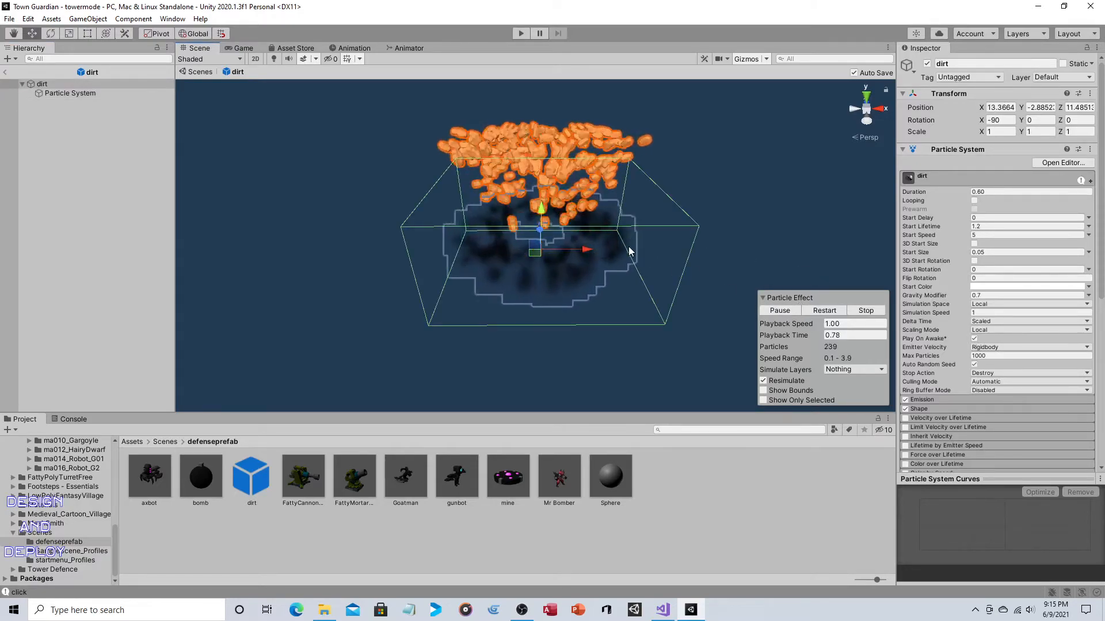
- Examine the Renderer module of the root dirt particle system, including the available Render Mode options
{"action": "scroll", "coordinate": [1000, 340], "scroll_direction": "down", "scroll_amount": 5}
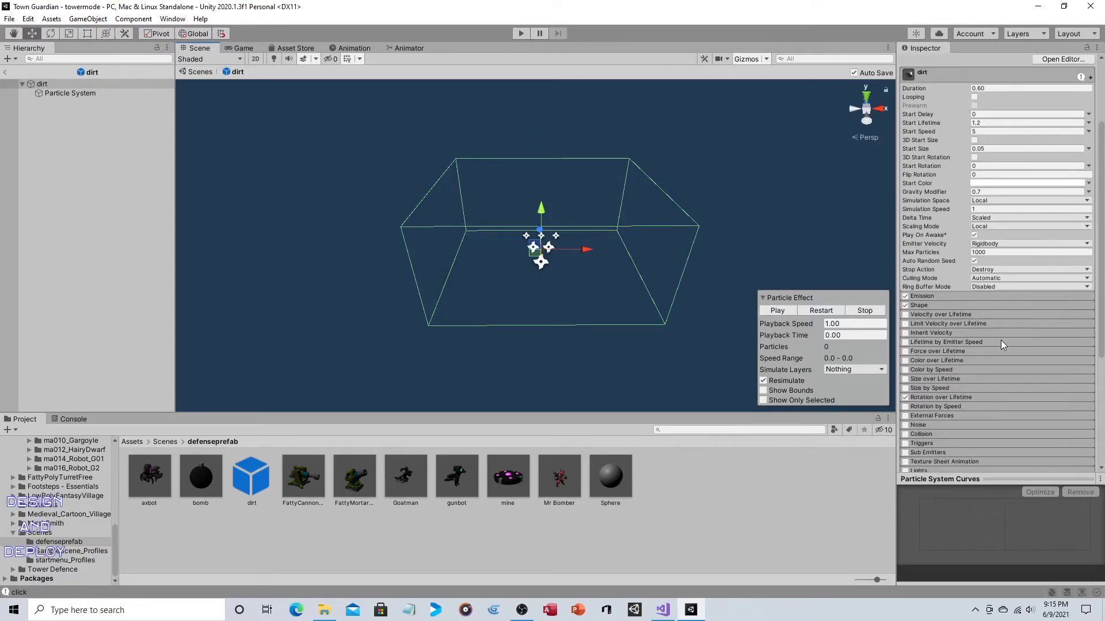
{"action": "left_click", "coordinate": [985, 316]}
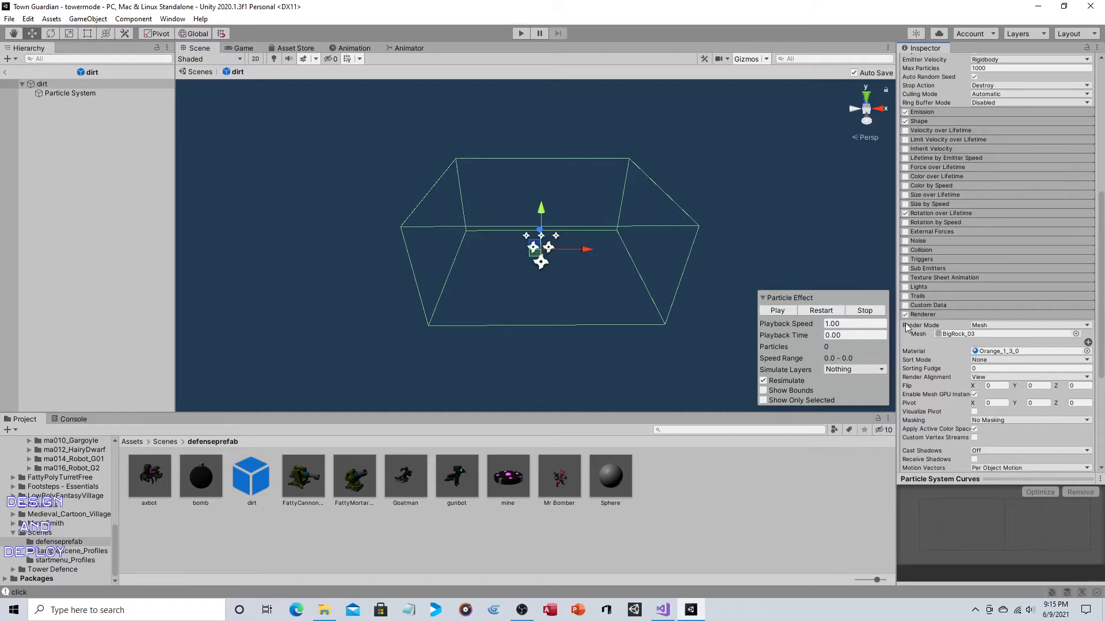
{"action": "left_click", "coordinate": [1001, 326]}
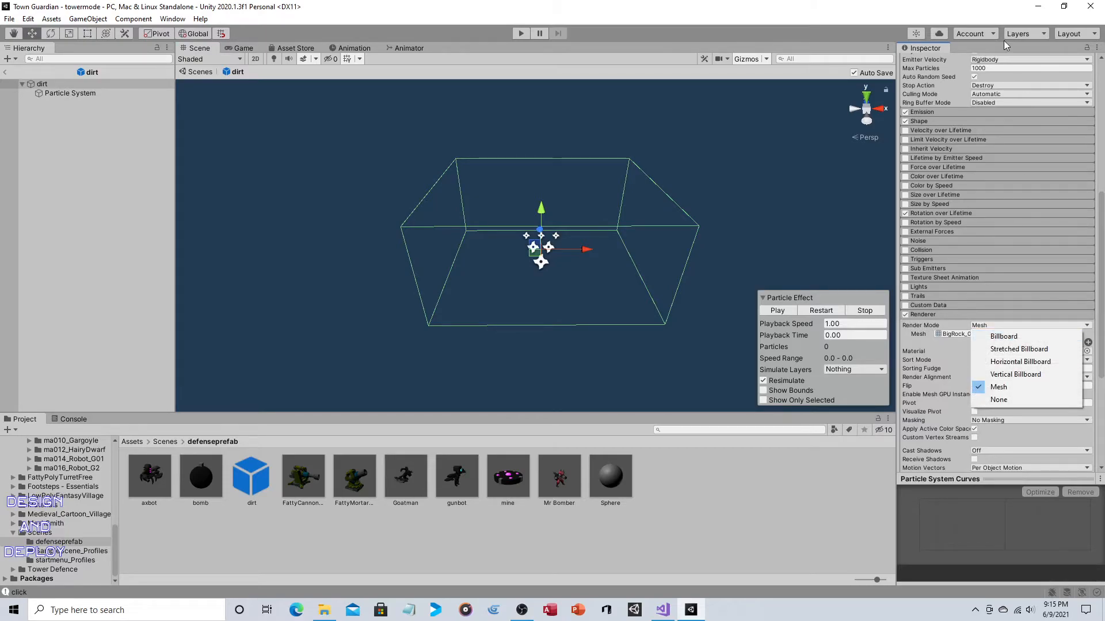
{"action": "left_click", "coordinate": [950, 17]}
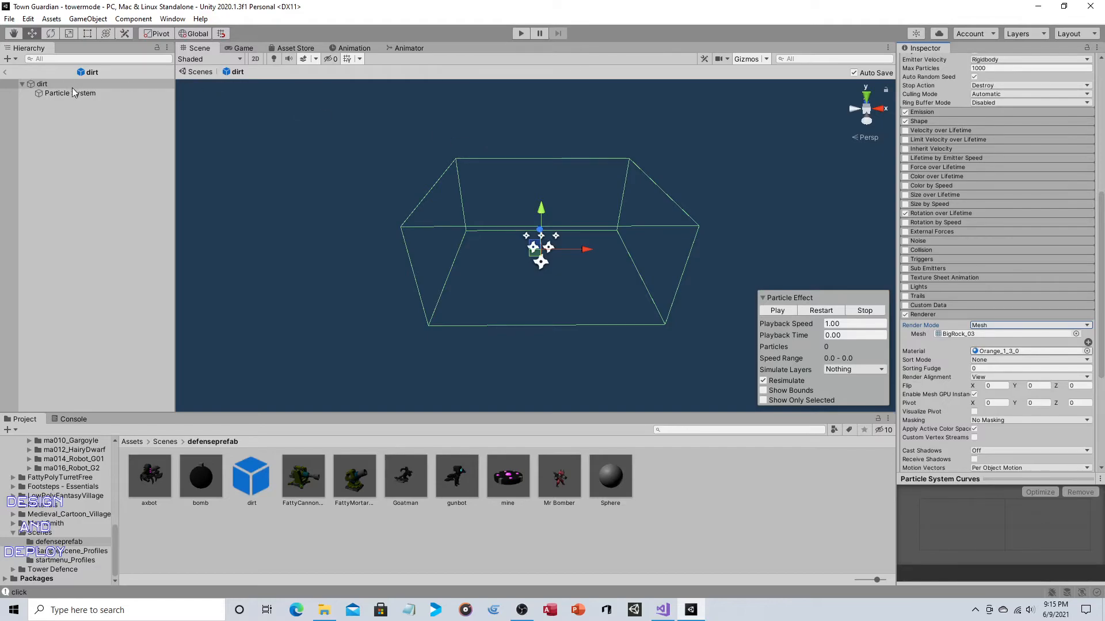
- Preview the dirt prefab's child Particle System once more and return from the prefab to the main scene
{"action": "left_click", "coordinate": [92, 93]}
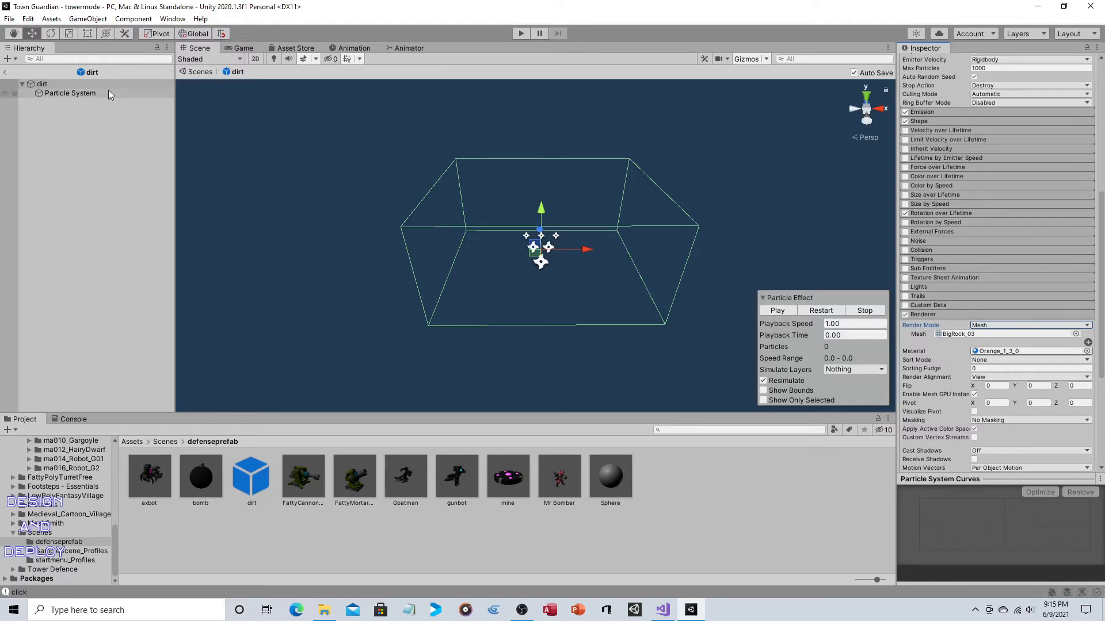
{"action": "left_click", "coordinate": [782, 311]}
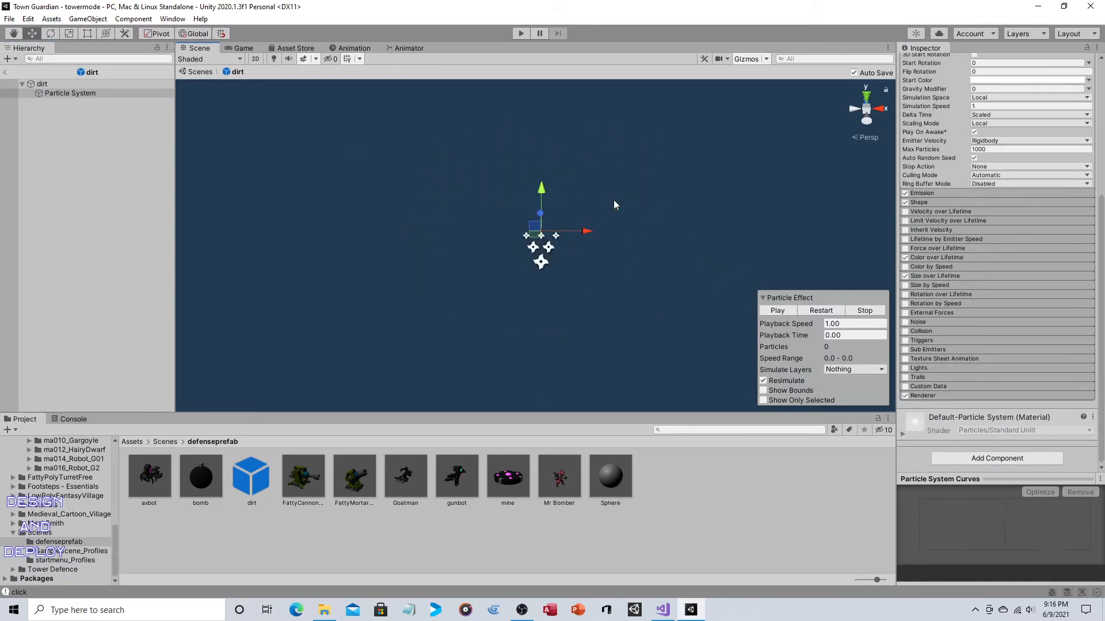
{"action": "left_click", "coordinate": [4, 71]}
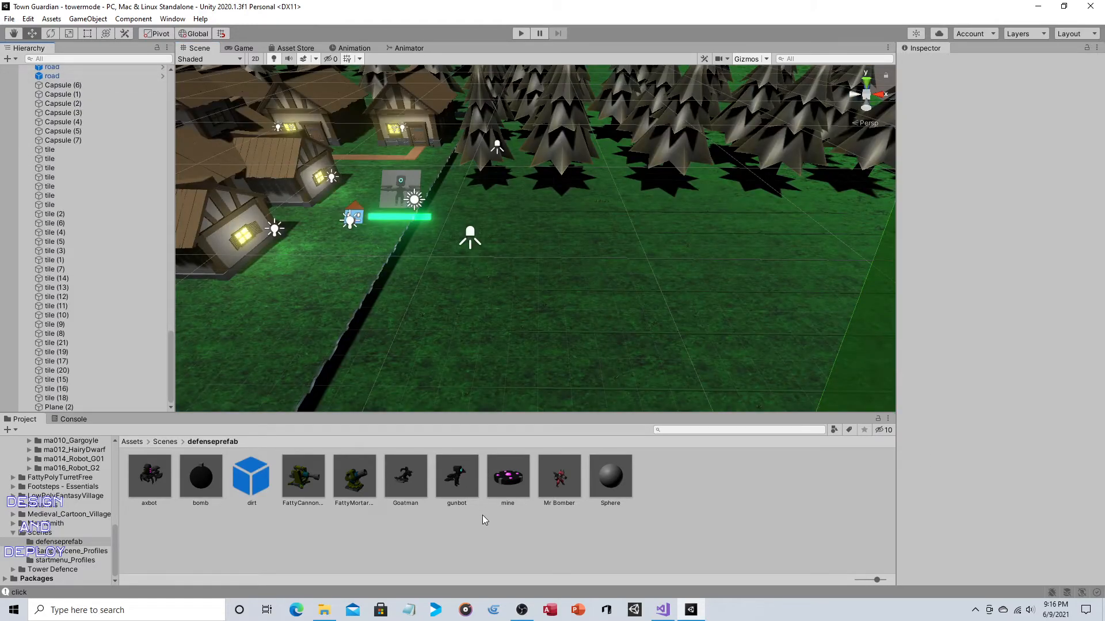
- Play-test the game with one Mr Bomber placed beside the town wall, watch it against the approaching enemies, and stop the game
{"action": "left_click", "coordinate": [525, 34]}
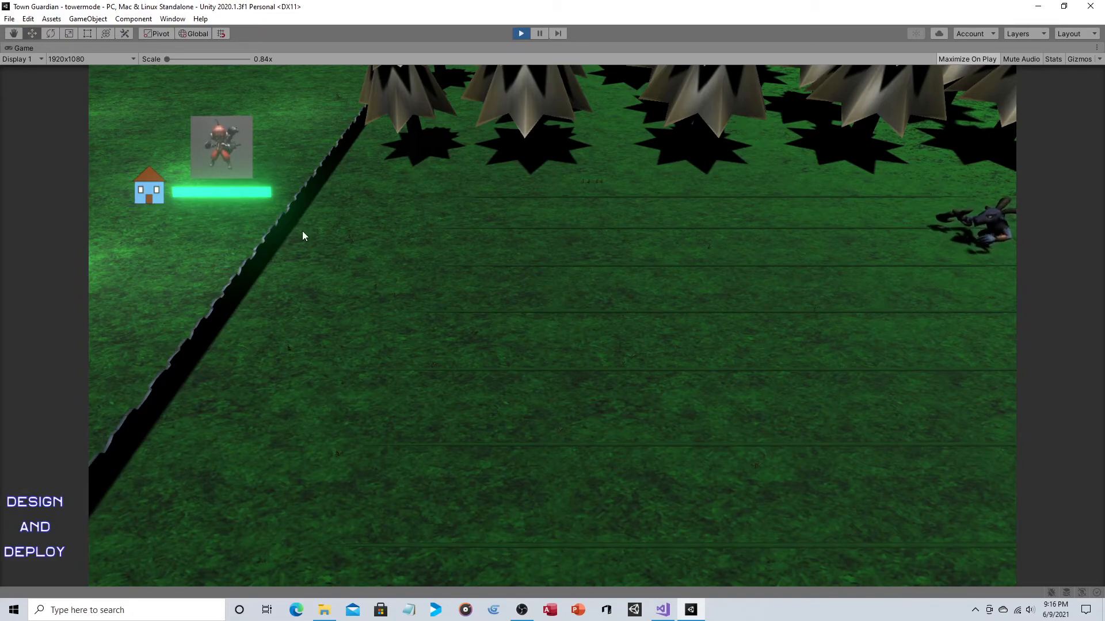
{"action": "left_click", "coordinate": [316, 244]}
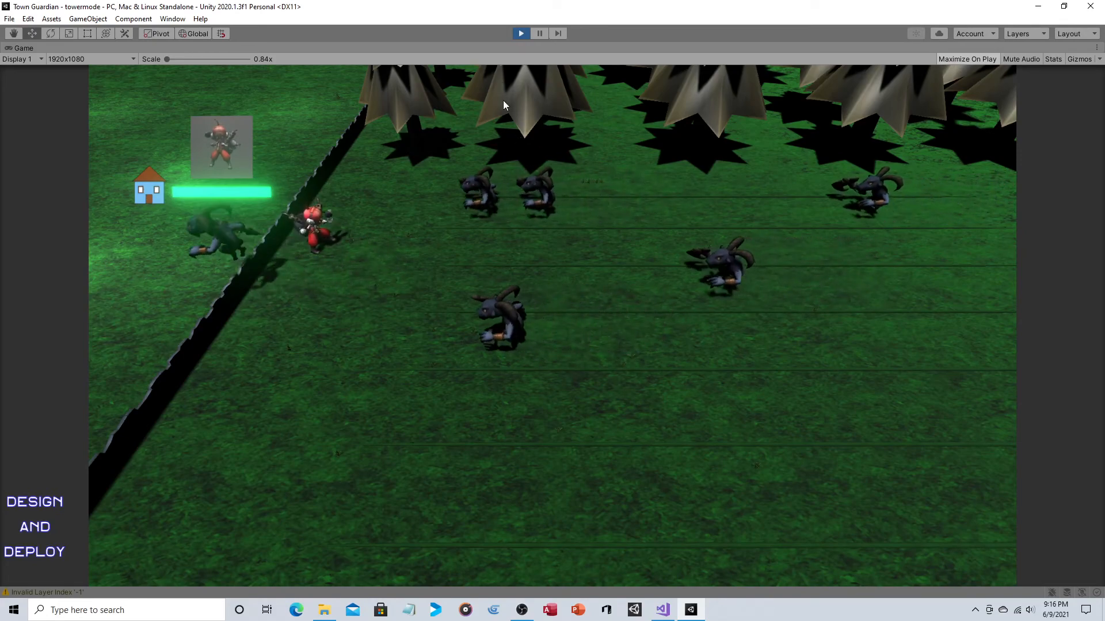
{"action": "left_click", "coordinate": [521, 33]}
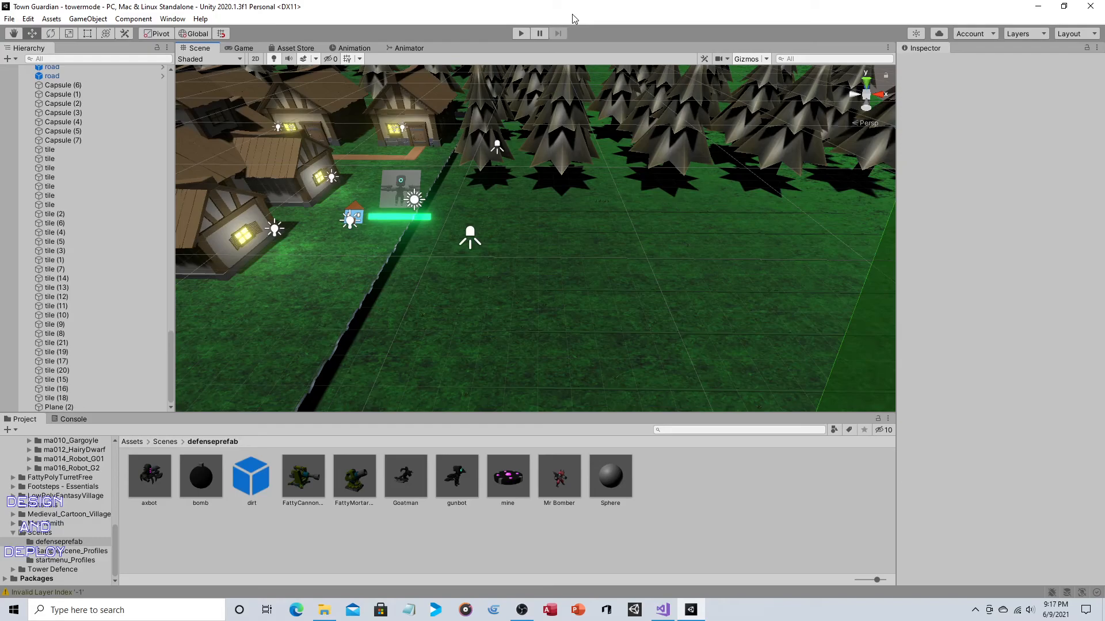
{"action": "key", "text": "d"}
{"action": "right_click_drag", "start_coordinate": [707, 172], "coordinate": [698, 174]}
{"action": "key", "text": "w"}
{"action": "scroll", "coordinate": [697, 174], "scroll_direction": "up", "scroll_amount": 1}
{"action": "middle_click_drag", "start_coordinate": [731, 188], "coordinate": [721, 191]}
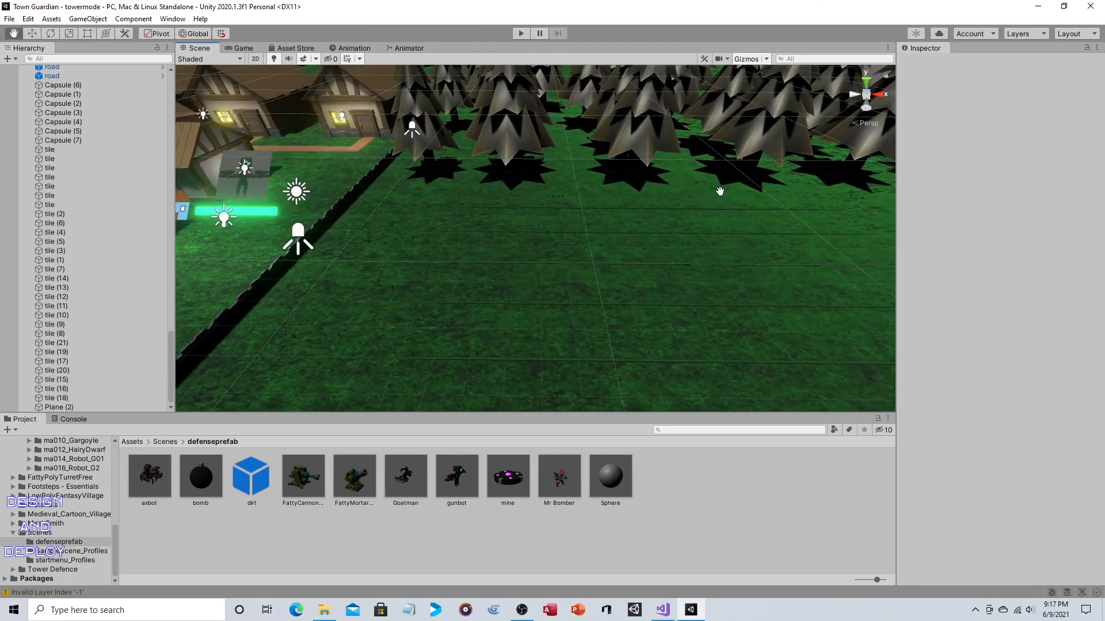
{"action": "scroll", "coordinate": [721, 192], "scroll_direction": "down", "scroll_amount": 1}
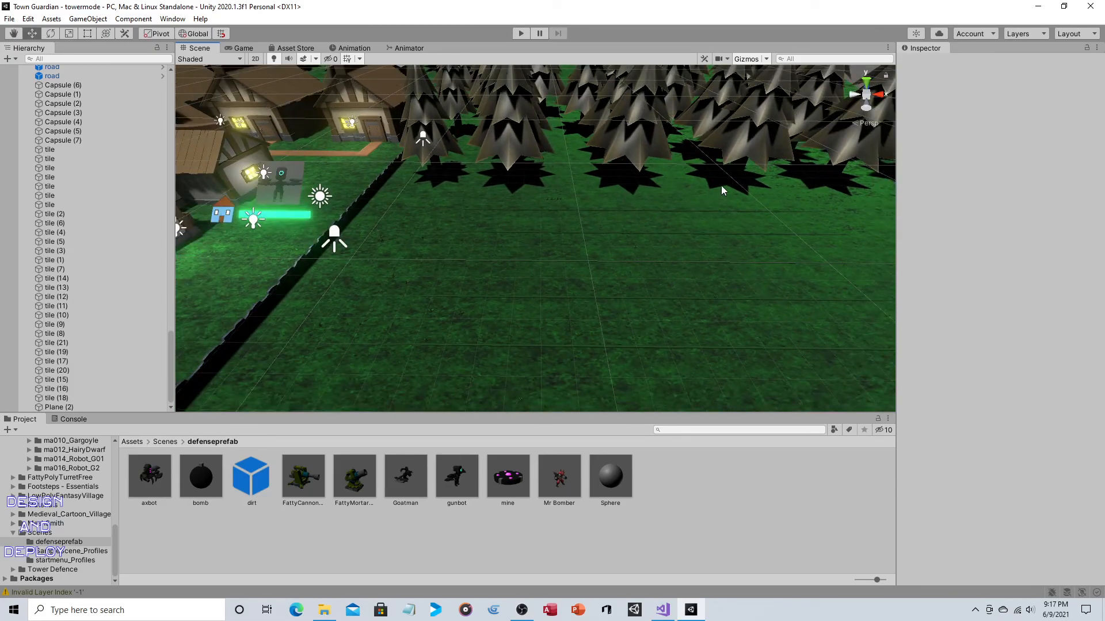